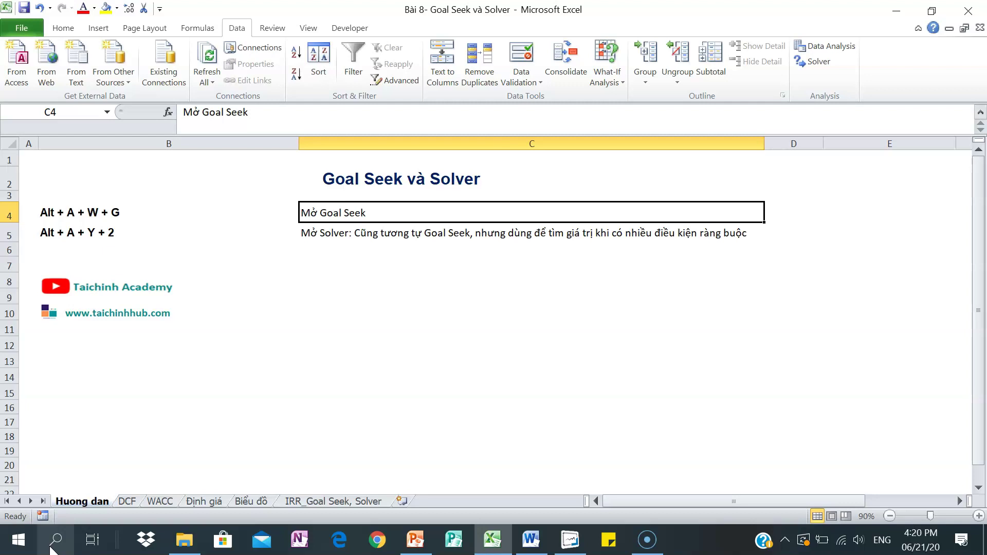
# - From cell B4, open Goal Seek with the Alt+A+W+G shortcut
pyautogui.click(93, 219)
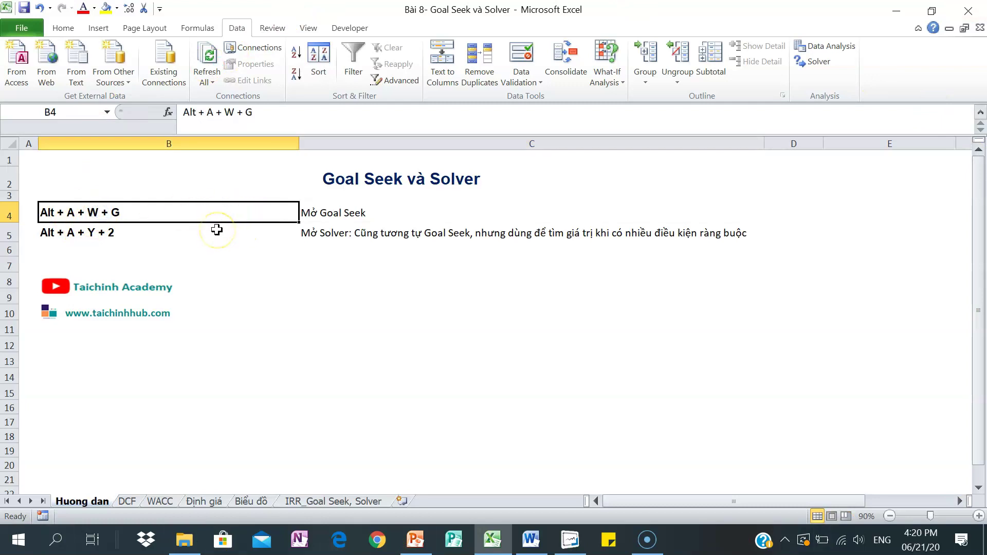
pyautogui.press('alt')
pyautogui.press('a')
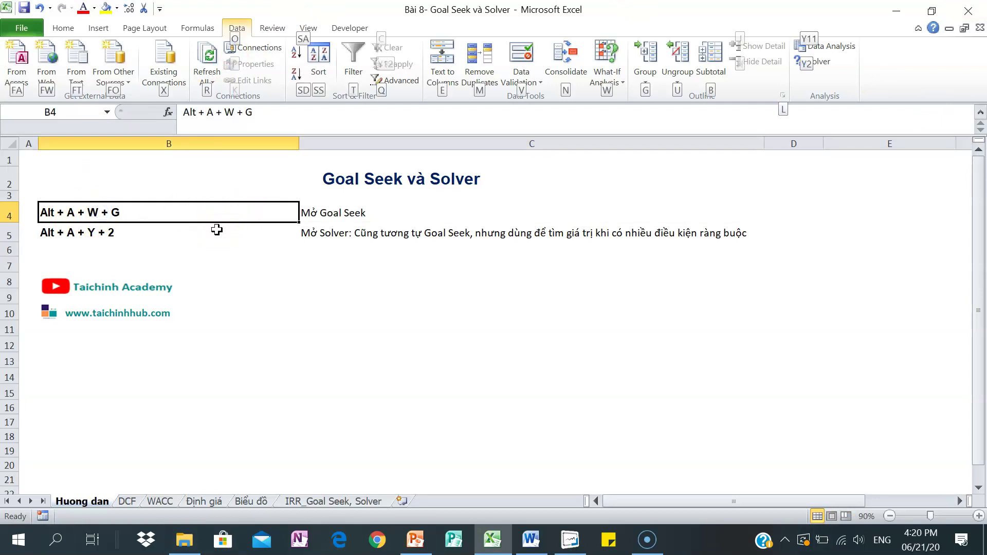
pyautogui.press('w')
pyautogui.press('g')
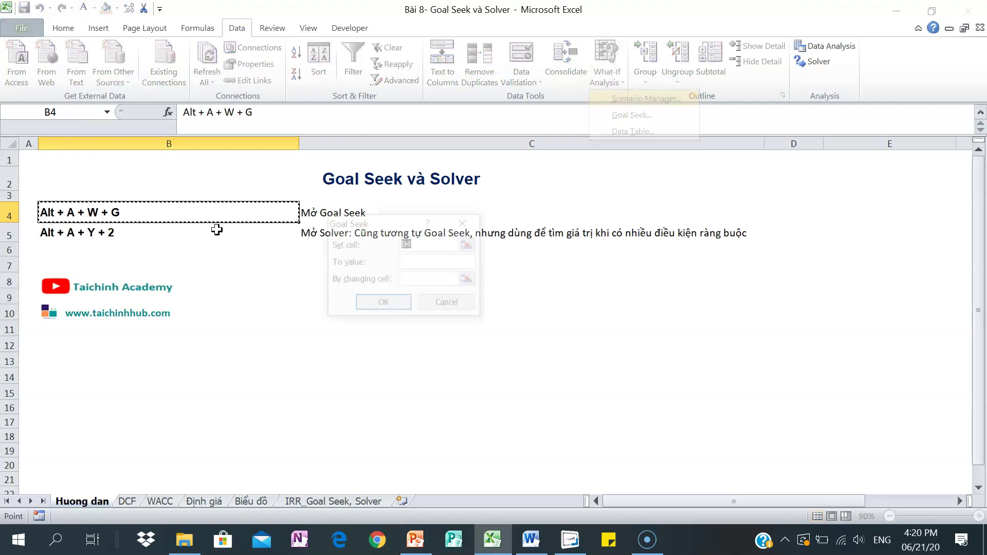
# - Close Goal Seek and, from cell B5, display the What-If Analysis tools list
pyautogui.click(465, 222)
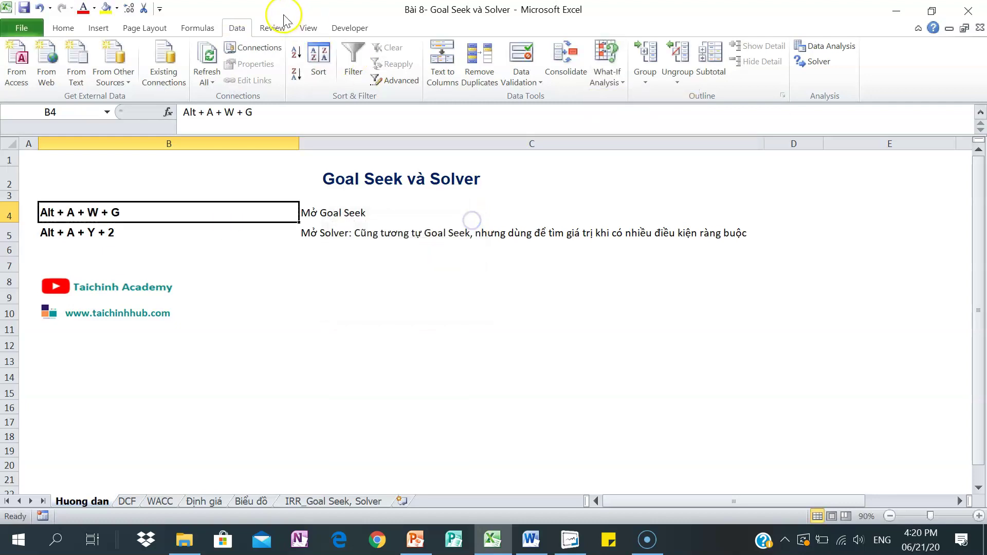
pyautogui.click(164, 239)
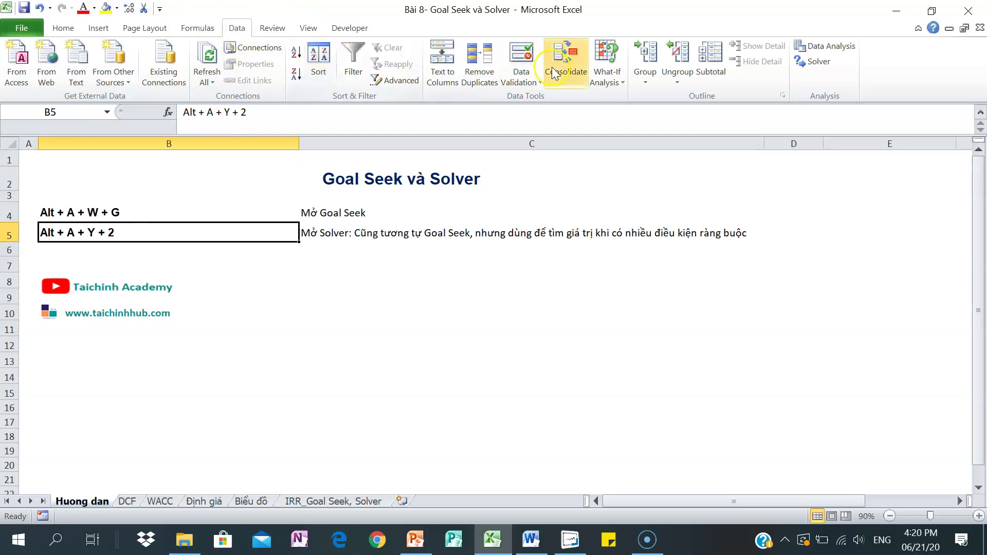
pyautogui.click(619, 86)
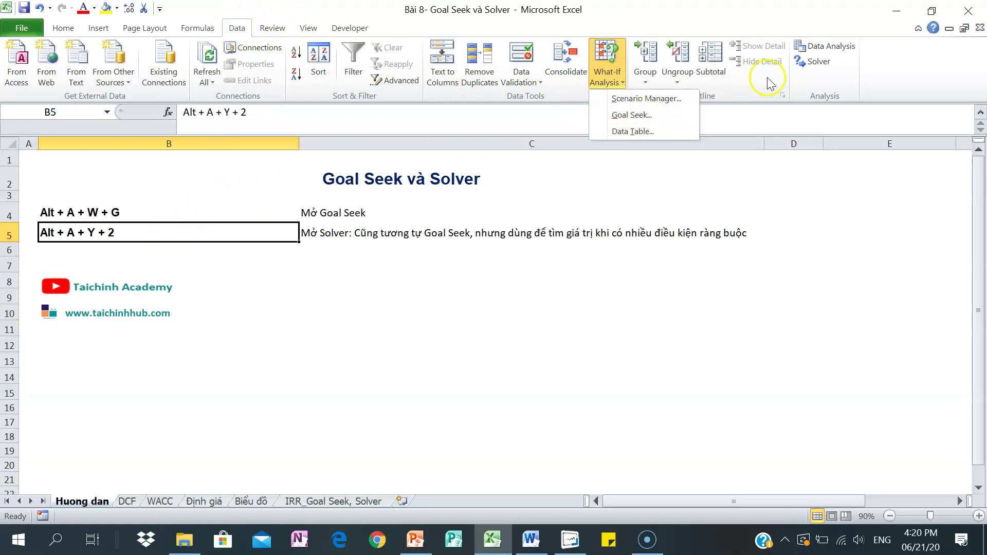
# - Open the Solver Parameters window from the Data tab, close it, and select cell C9
pyautogui.click(819, 66)
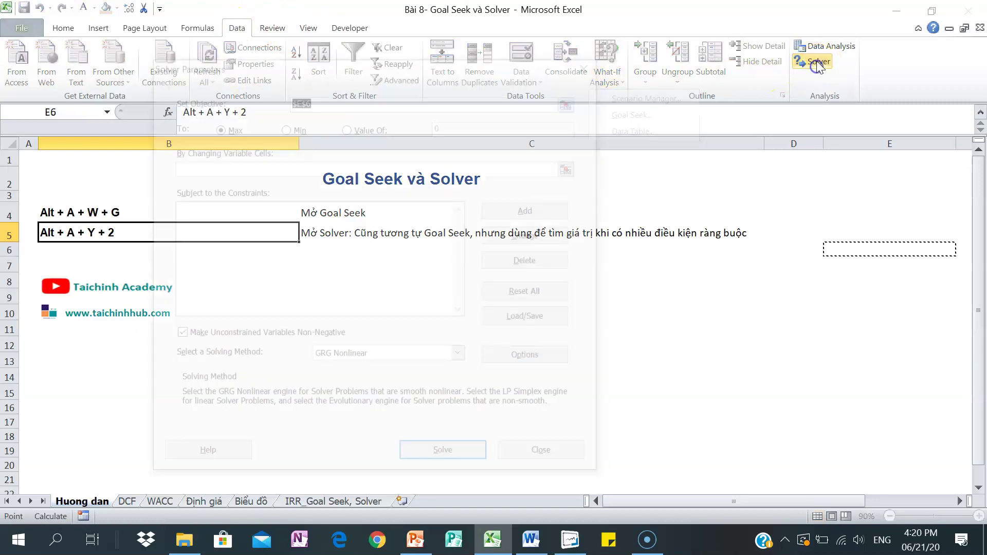
pyautogui.click(592, 66)
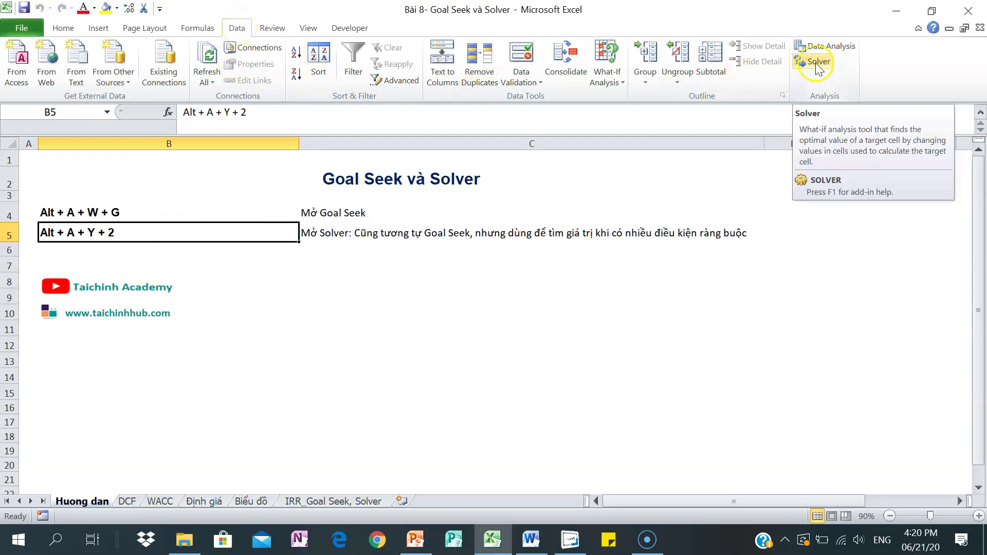
pyautogui.click(635, 289)
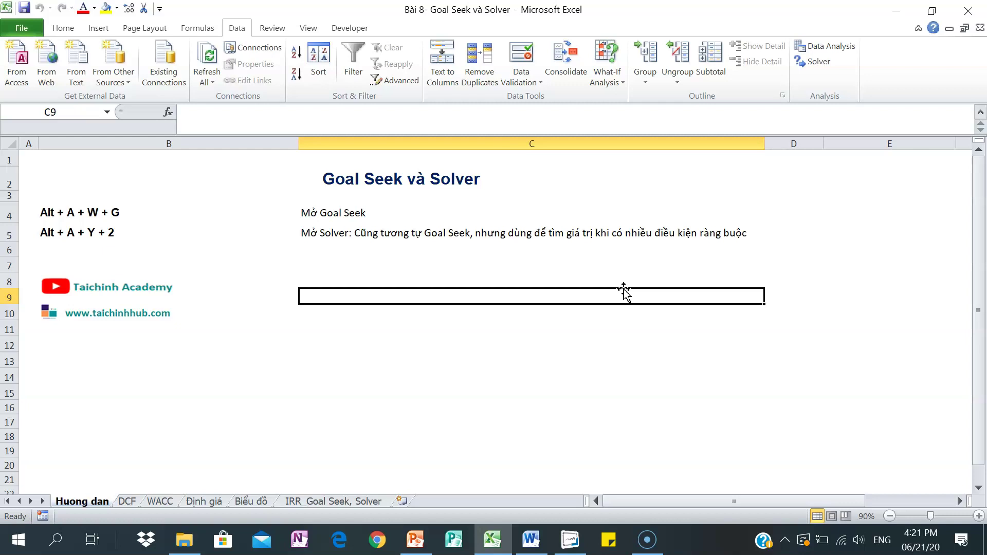
# - Type a note 'A' into cell C6, then delete it so C6 is empty
pyautogui.click(588, 275)
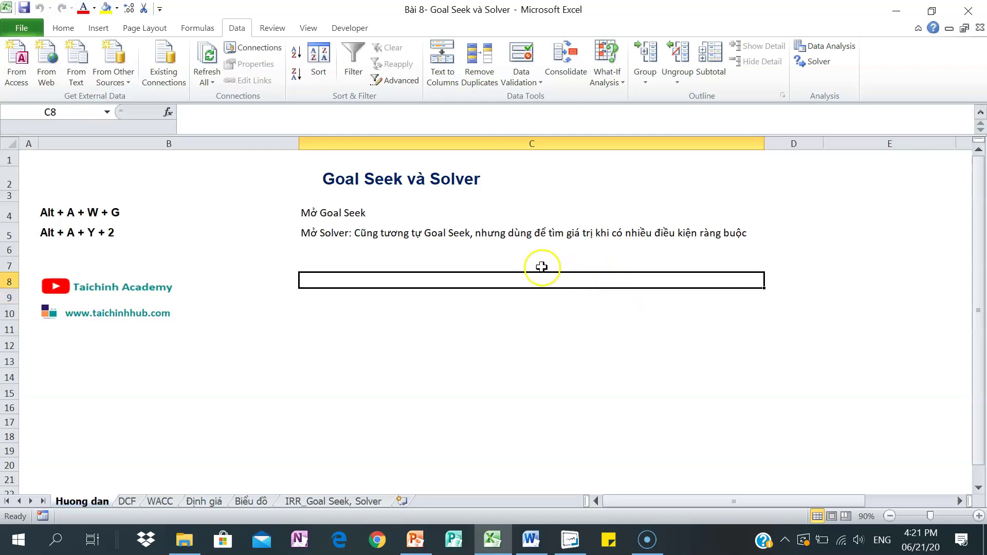
pyautogui.click(510, 251)
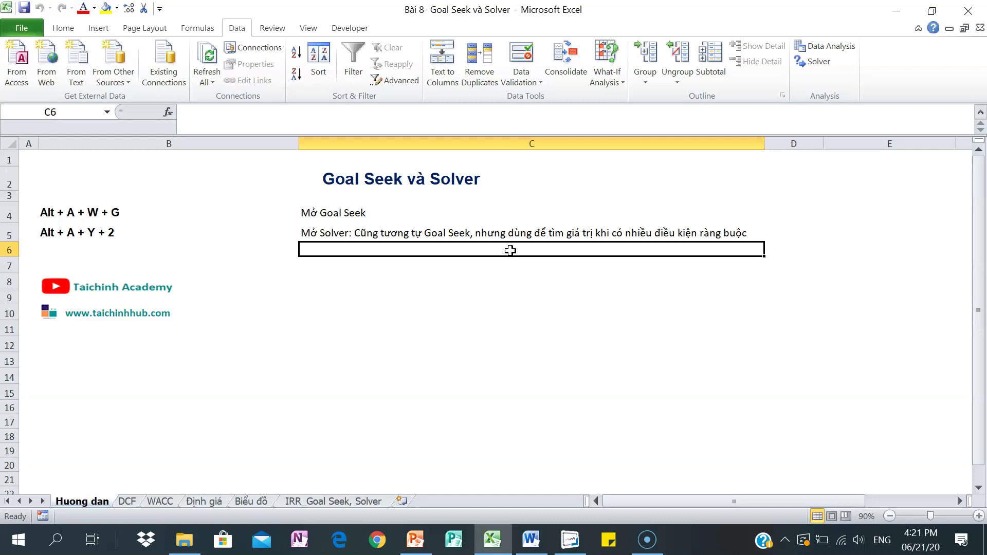
pyautogui.write('Alt + T  o')
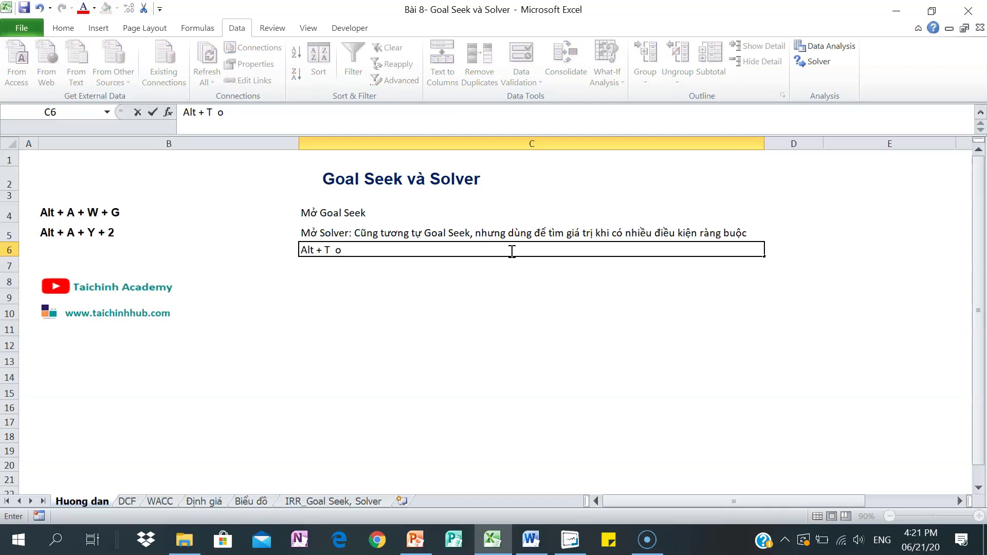
pyautogui.click(463, 280)
pyautogui.click(347, 249)
pyautogui.press('Delete')
# - In Options > Formulas, leave Enable iterative calculation unchecked and confirm with OK
pyautogui.hotkey('alt', 't')
pyautogui.press('o')
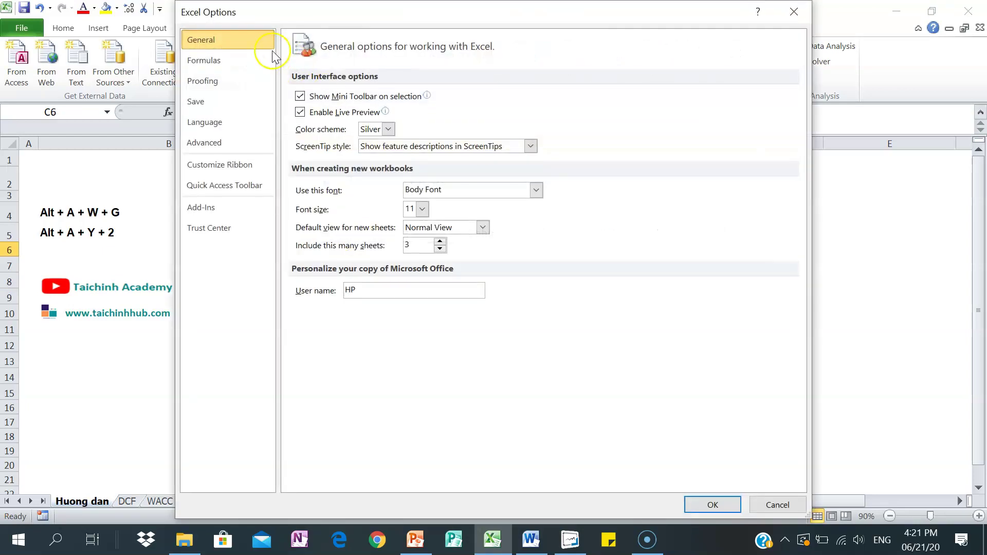
pyautogui.click(218, 61)
pyautogui.click(560, 96)
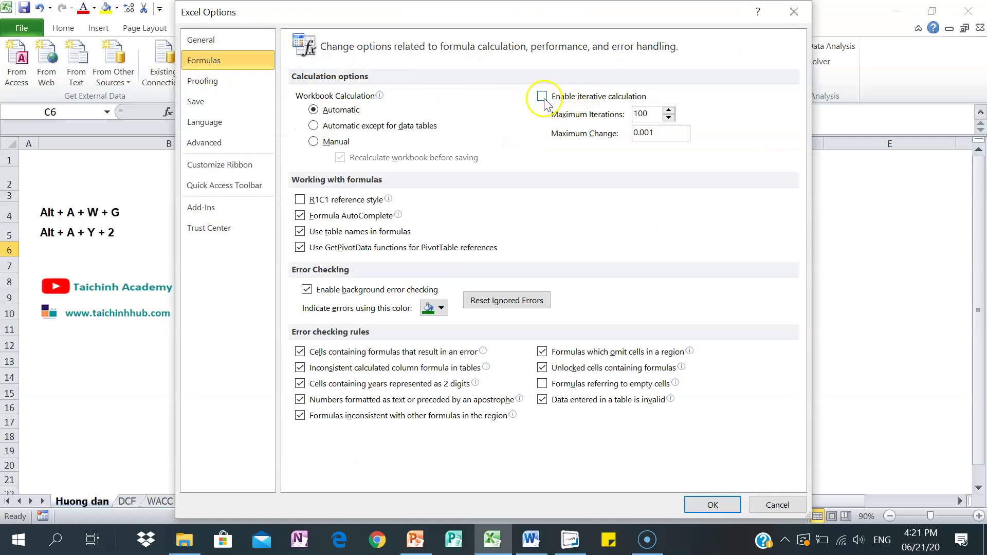
pyautogui.click(712, 504)
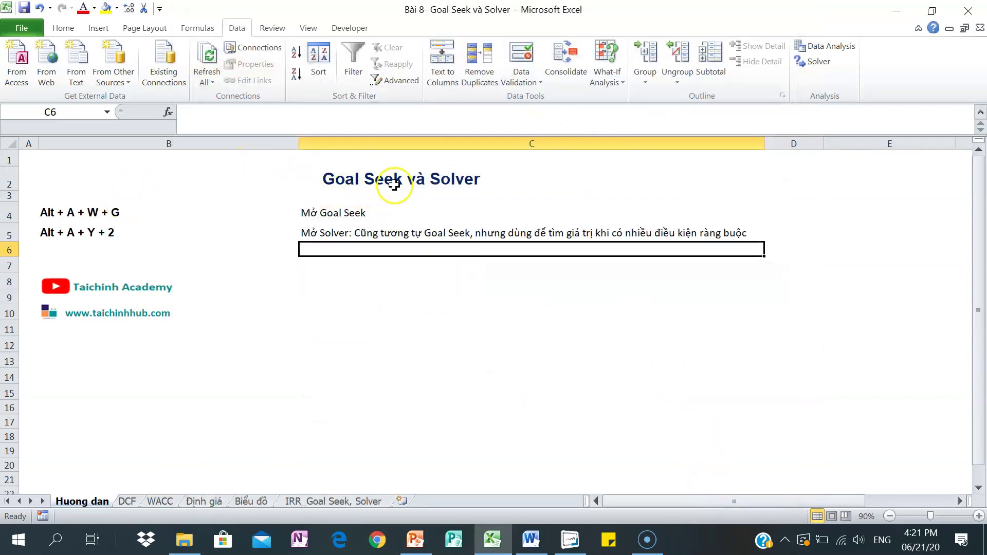
pyautogui.click(380, 269)
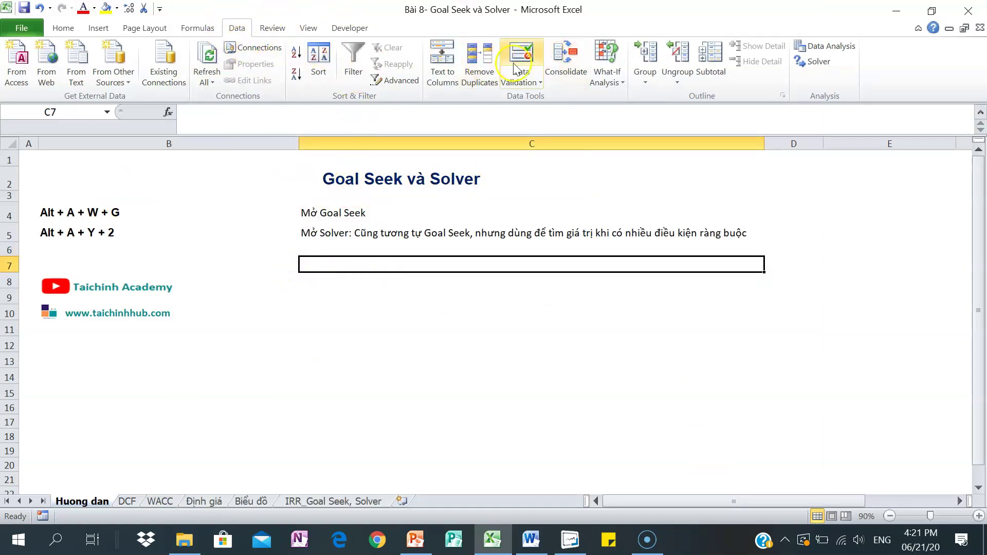
pyautogui.click(608, 78)
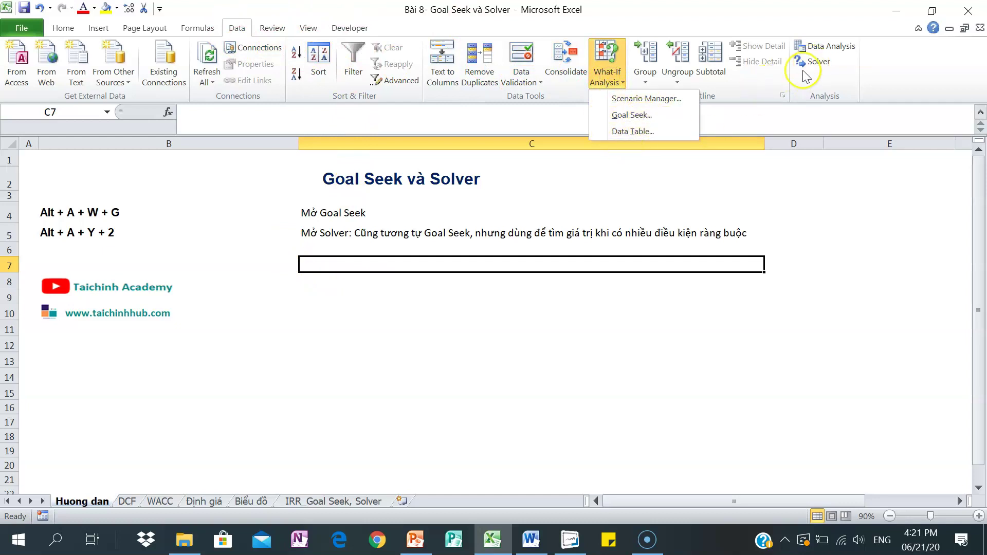
pyautogui.click(703, 215)
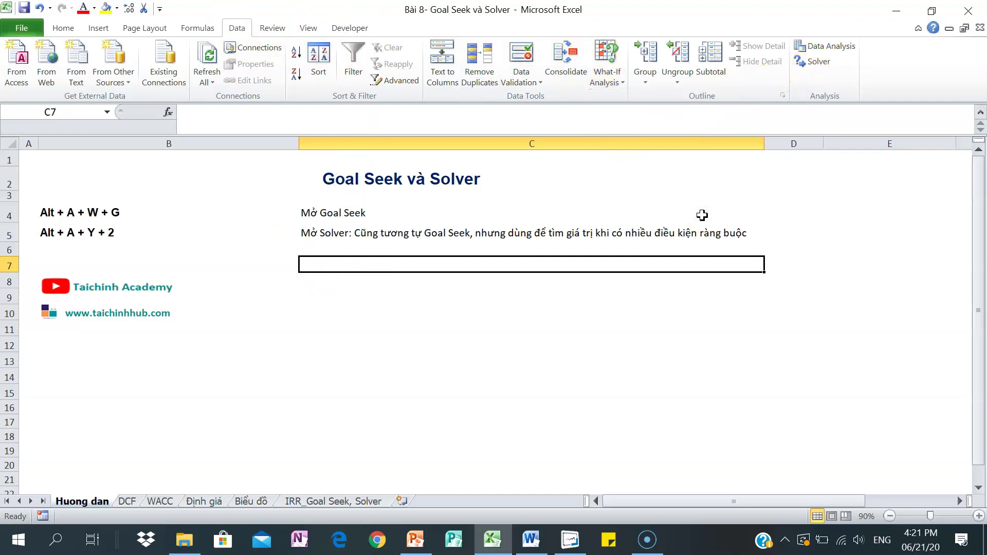
pyautogui.click(692, 215)
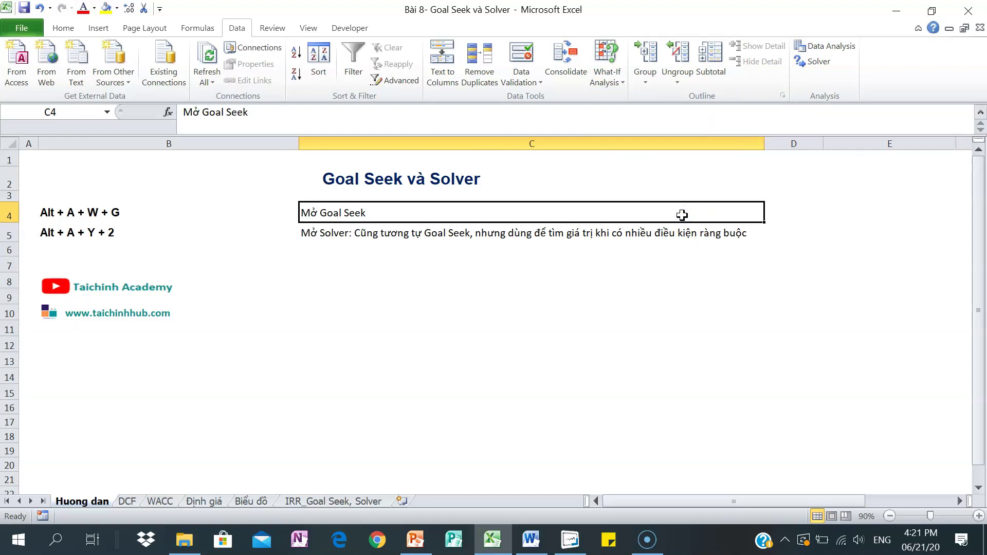
pyautogui.click(825, 62)
pyautogui.hotkey('alt', 't')
pyautogui.press('o')
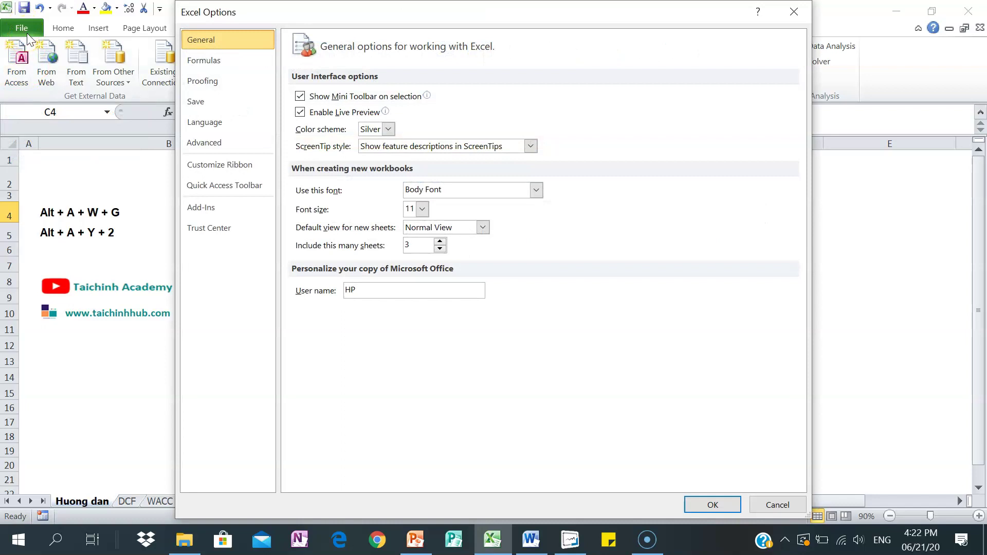
pyautogui.click(207, 208)
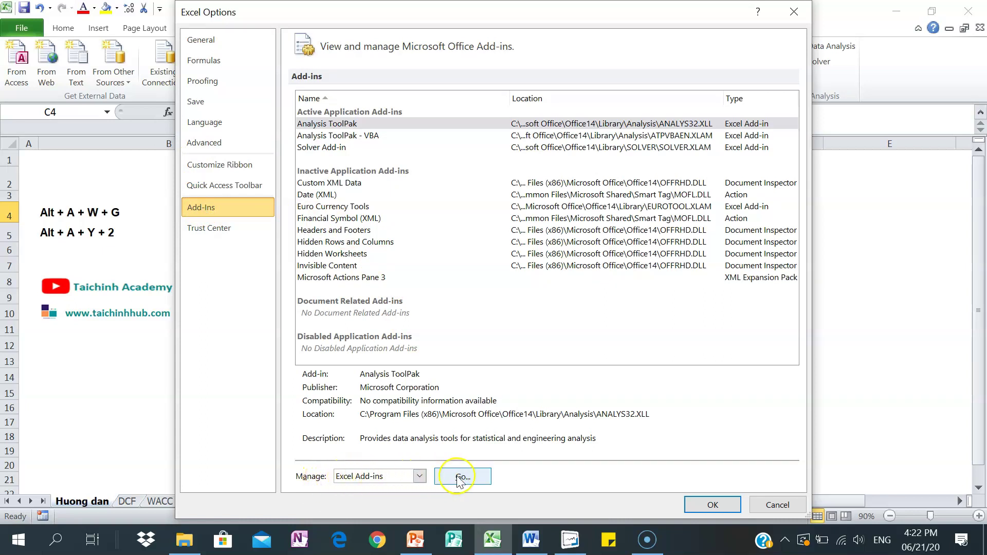
pyautogui.click(419, 476)
pyautogui.click(416, 474)
pyautogui.click(452, 476)
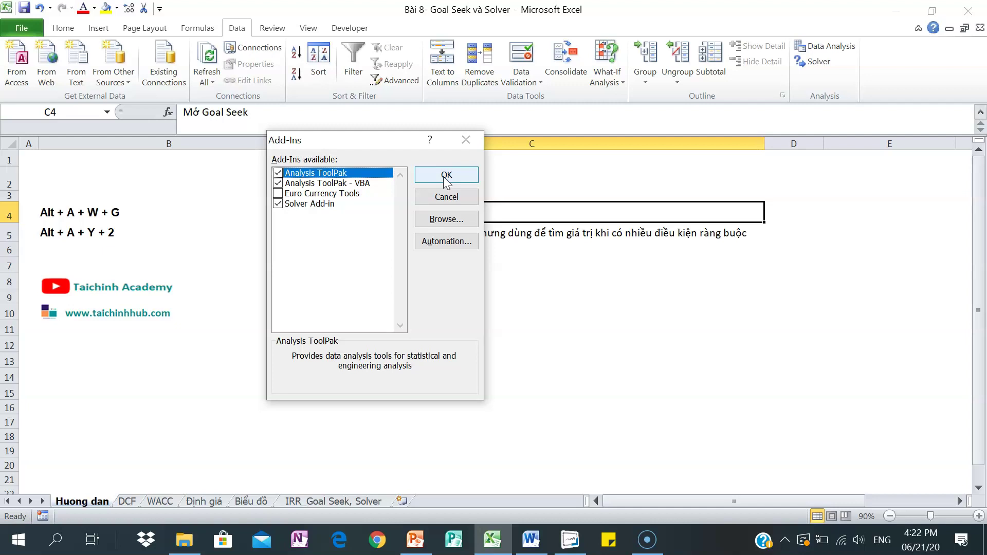
pyautogui.click(464, 139)
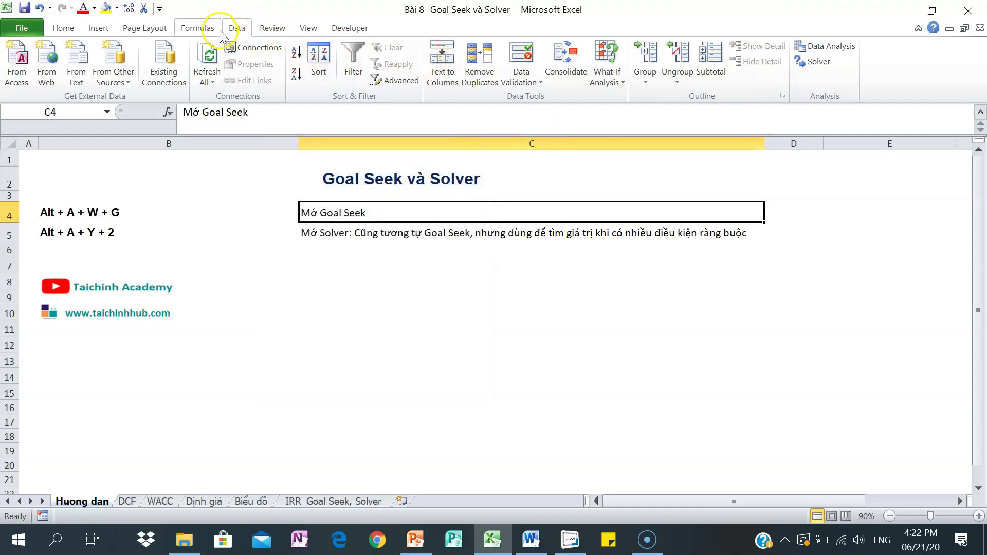
pyautogui.click(238, 199)
pyautogui.click(197, 28)
pyautogui.click(237, 28)
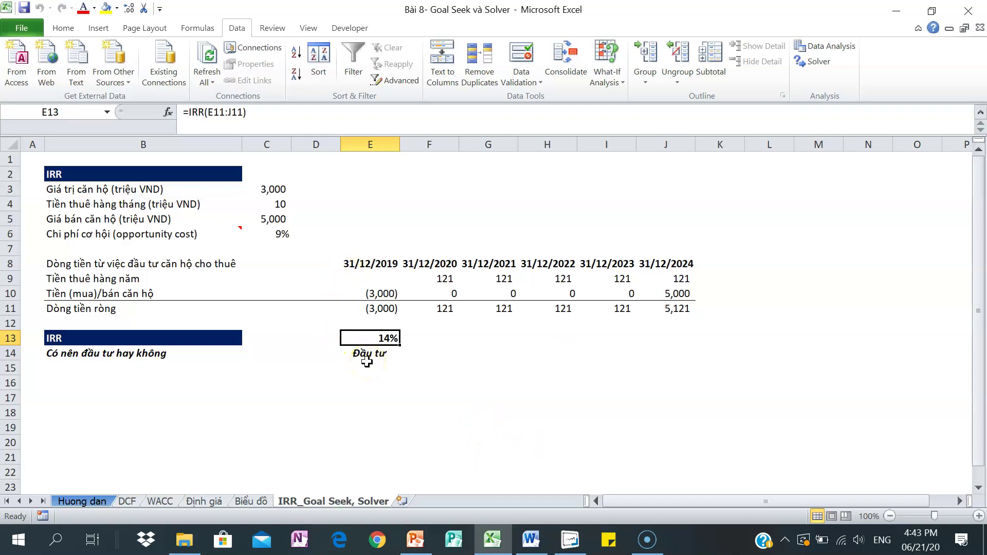
pyautogui.click(256, 187)
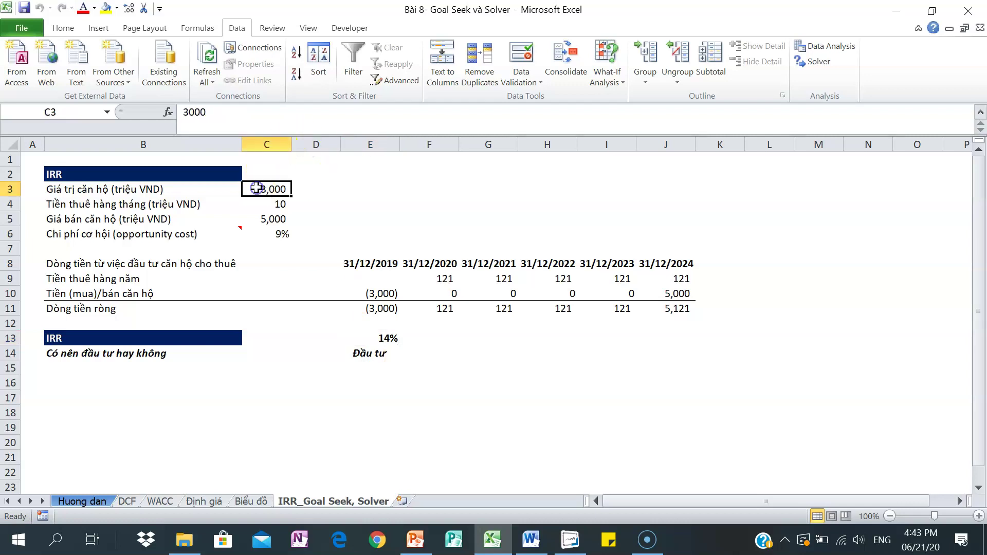
pyautogui.click(277, 205)
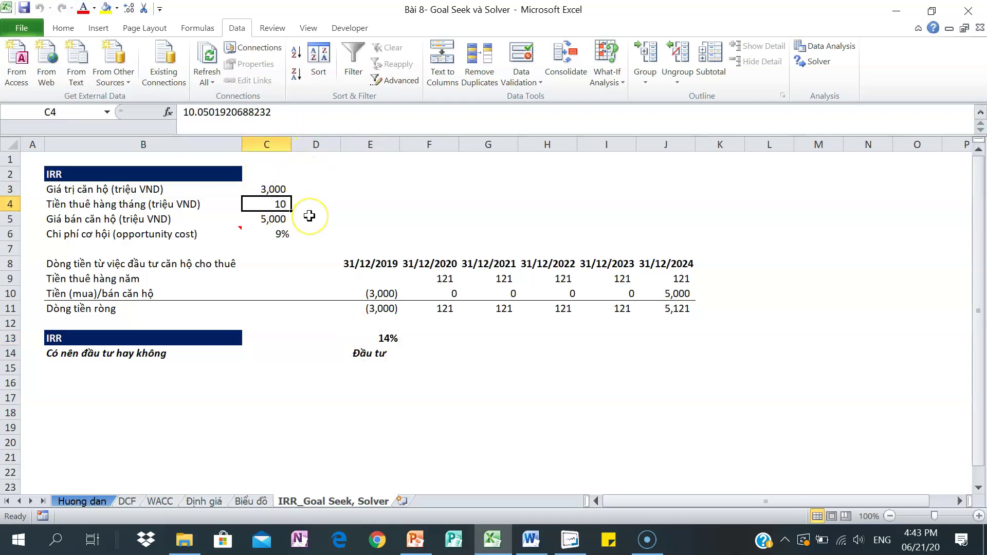
pyautogui.click(310, 218)
pyautogui.click(277, 219)
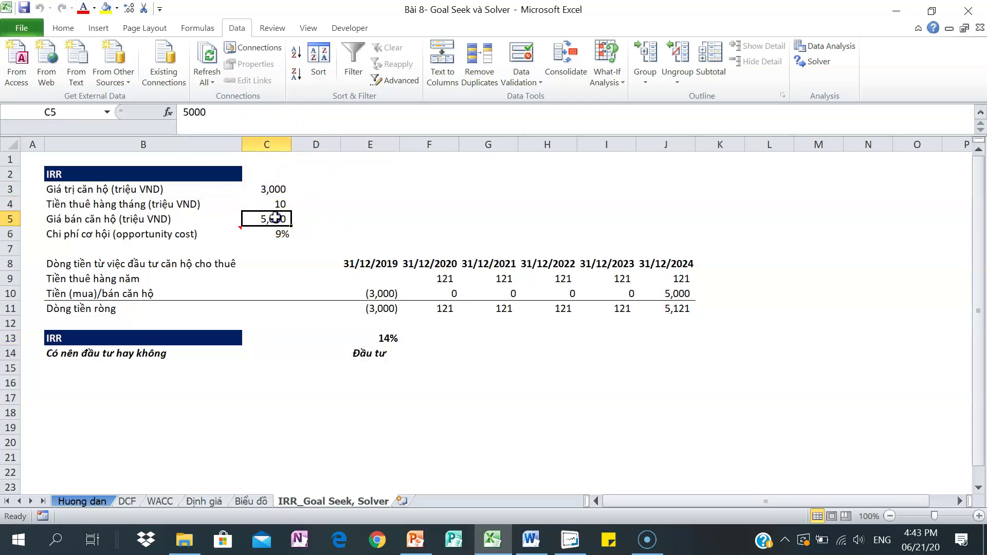
pyautogui.click(280, 204)
pyautogui.write('10')
pyautogui.press('Return')
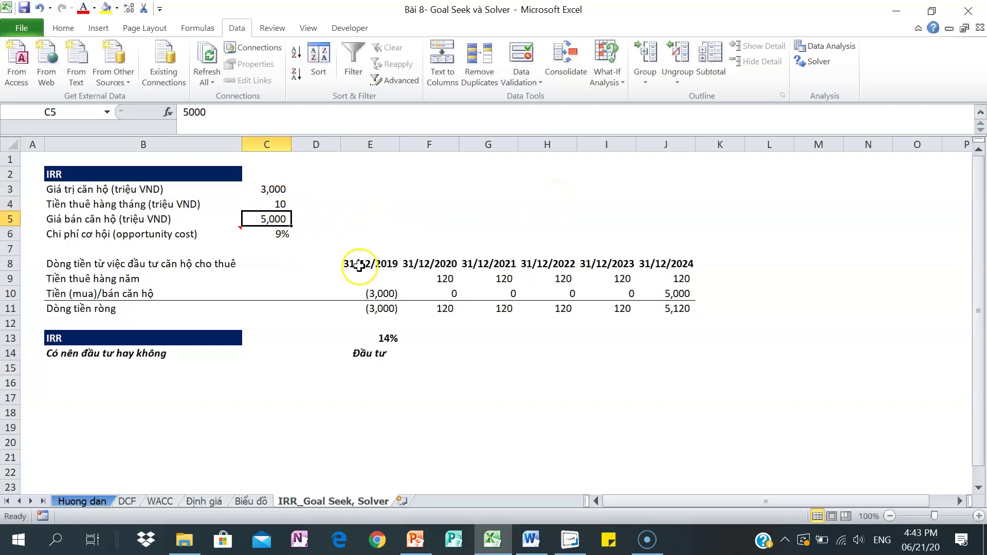
pyautogui.click(389, 335)
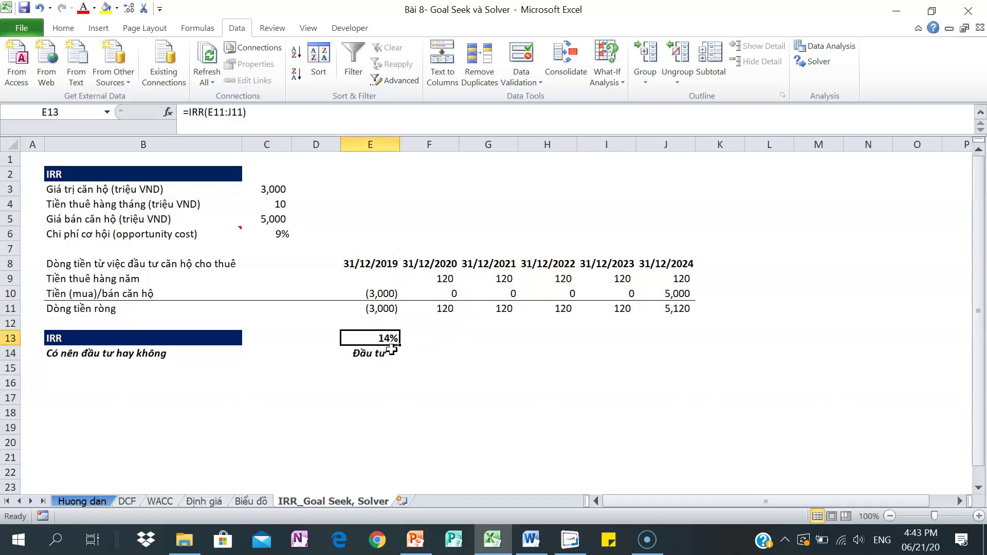
pyautogui.click(427, 351)
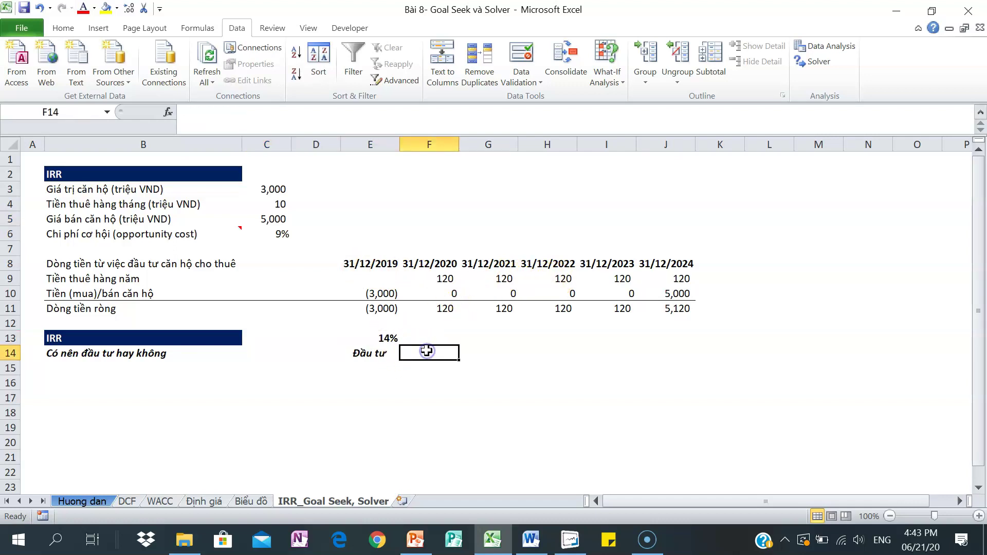
pyautogui.click(383, 339)
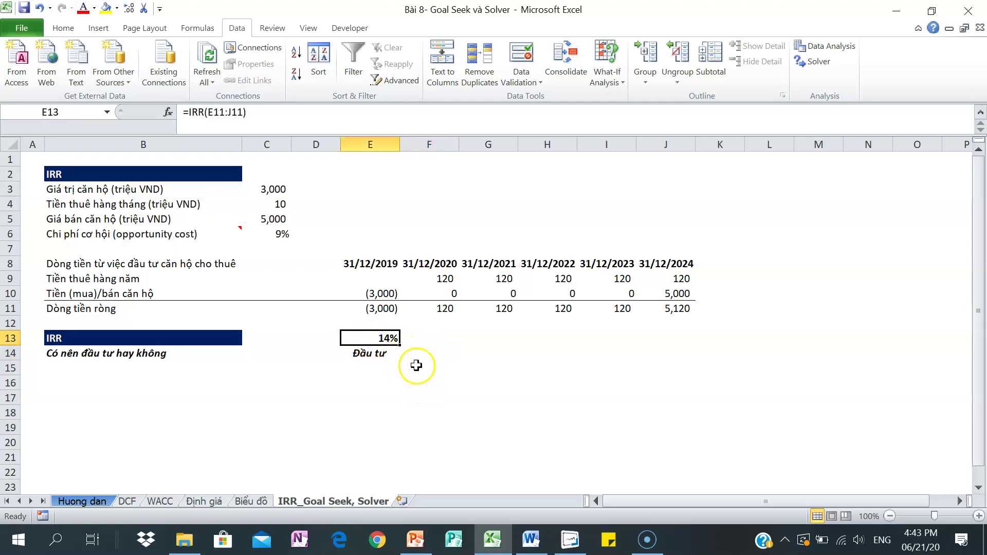
pyautogui.click(258, 220)
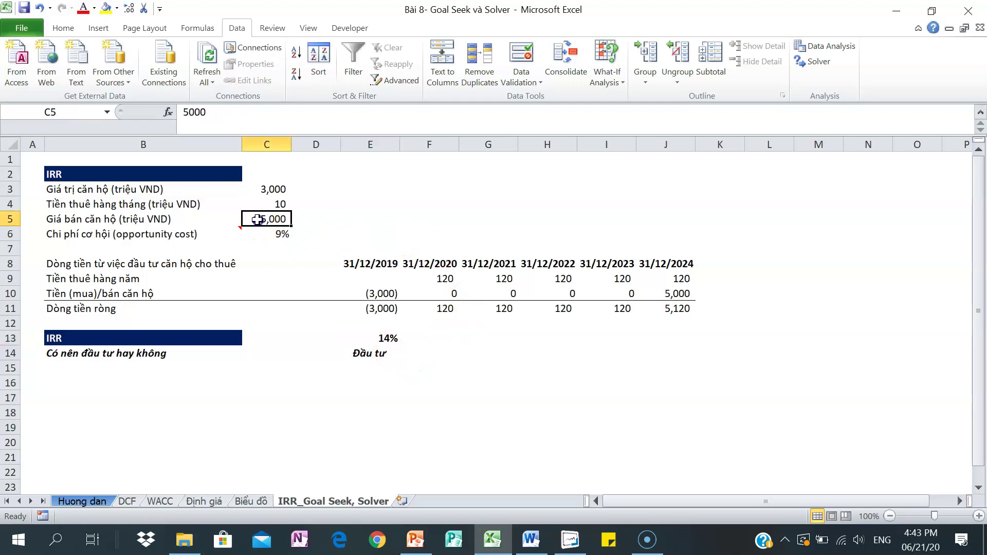
pyautogui.click(273, 205)
pyautogui.click(274, 190)
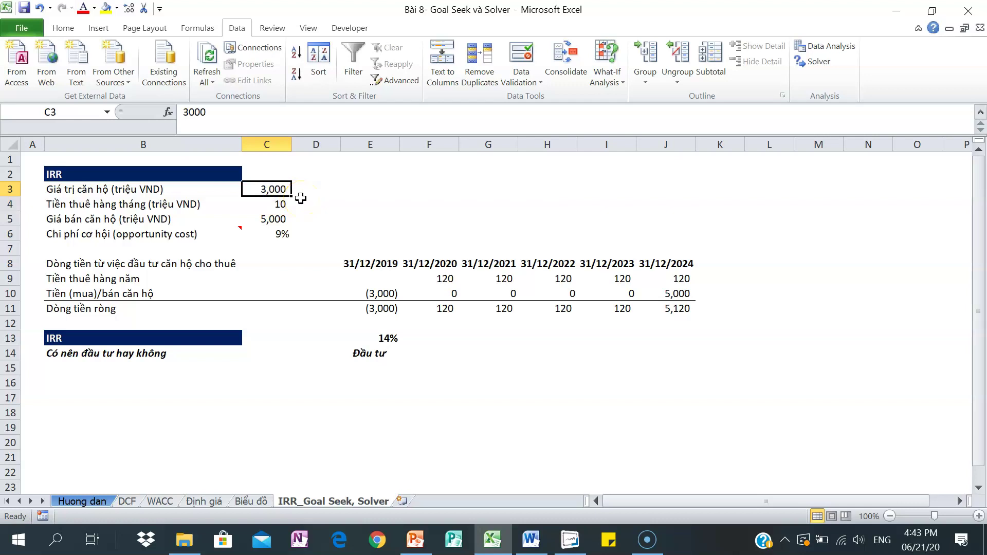
pyautogui.click(371, 338)
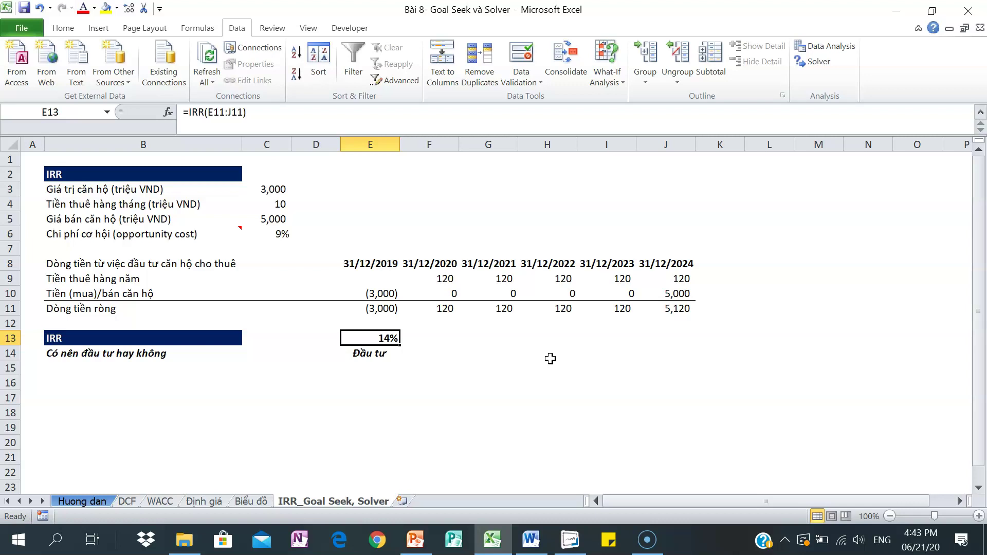
# - Open Goal Seek from Data > What-If Analysis and move it clear of the table
pyautogui.hotkey('alt', 'a')
pyautogui.press('w')
pyautogui.press('g')
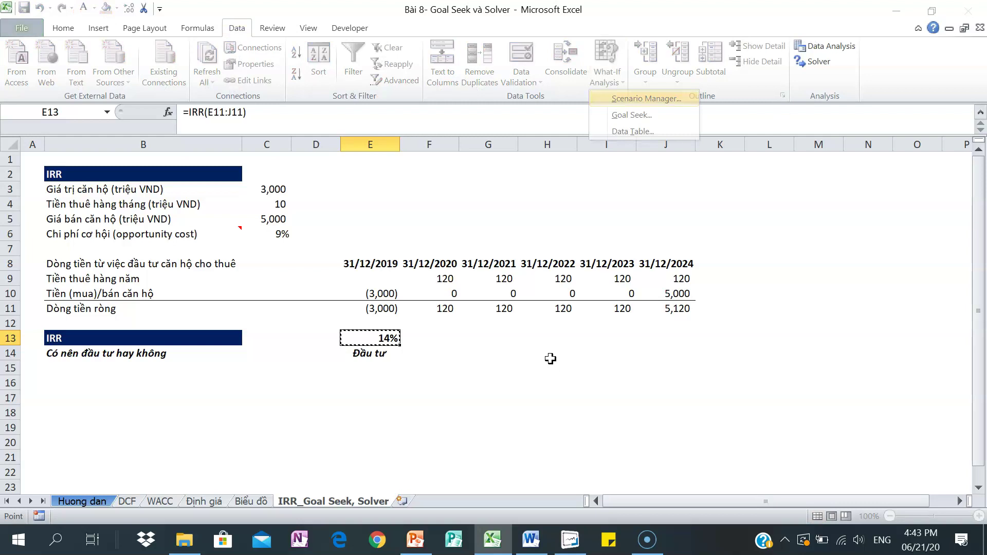
pyautogui.press('Escape')
pyautogui.click(238, 31)
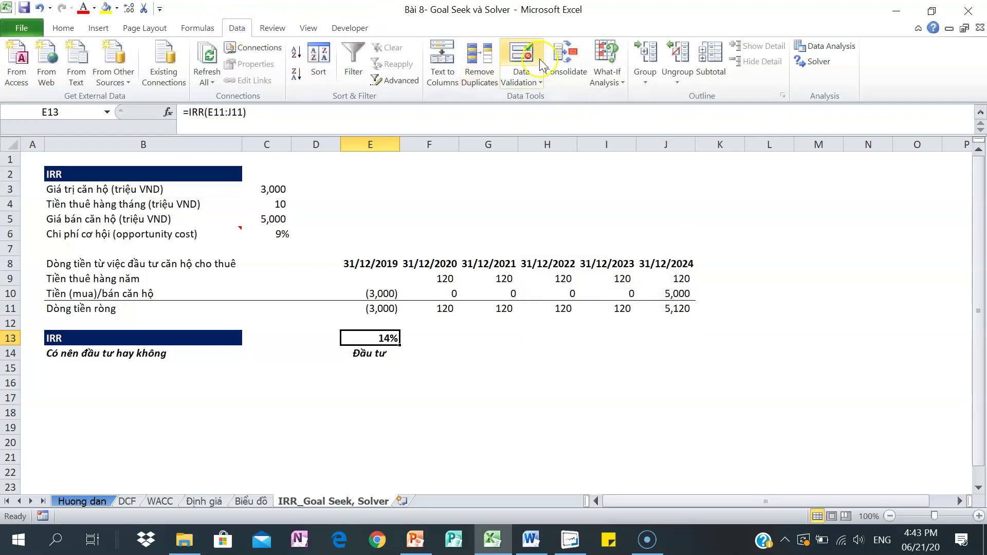
pyautogui.click(611, 82)
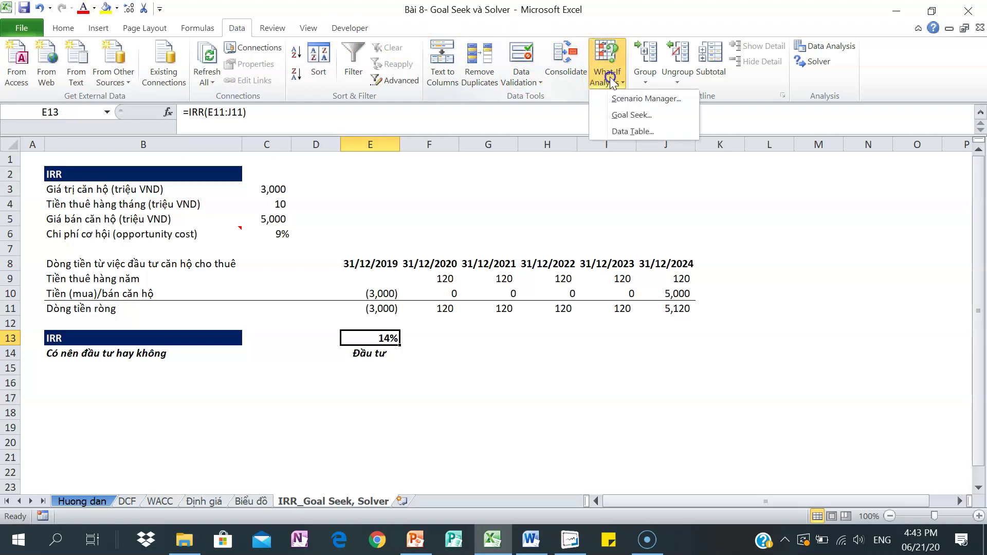
pyautogui.click(631, 114)
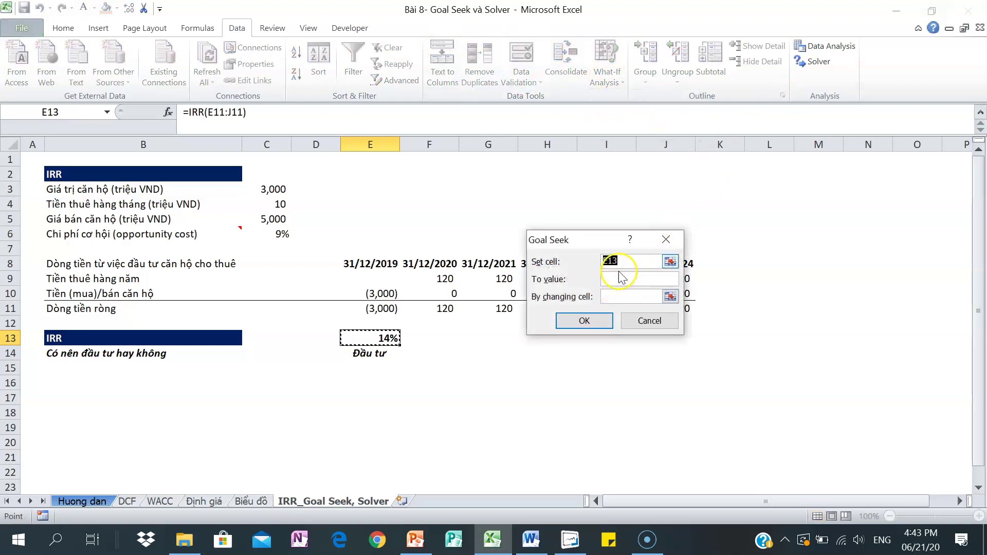
pyautogui.moveTo(593, 243)
pyautogui.mouseDown()
pyautogui.moveTo(554, 329)
pyautogui.moveTo(536, 329)
pyautogui.mouseUp()
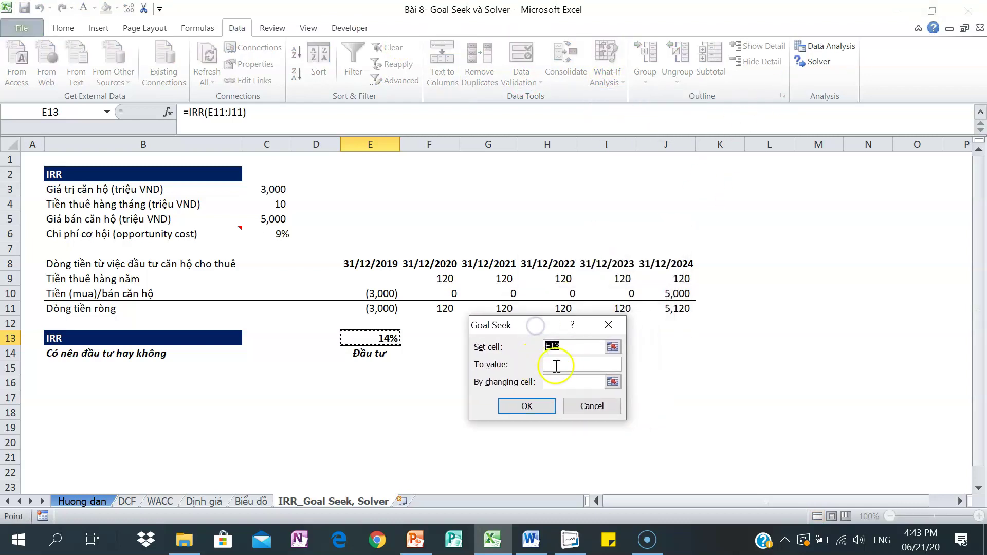
pyautogui.click(572, 346)
# - Set E13 to 0.2 by changing sale price C5 and run Goal Seek
pyautogui.click(573, 346)
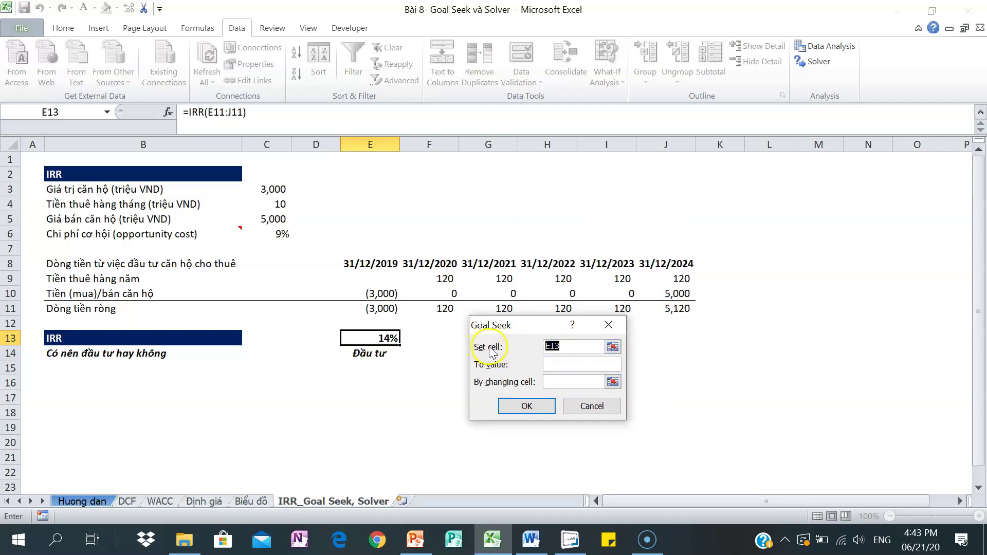
pyautogui.click(564, 349)
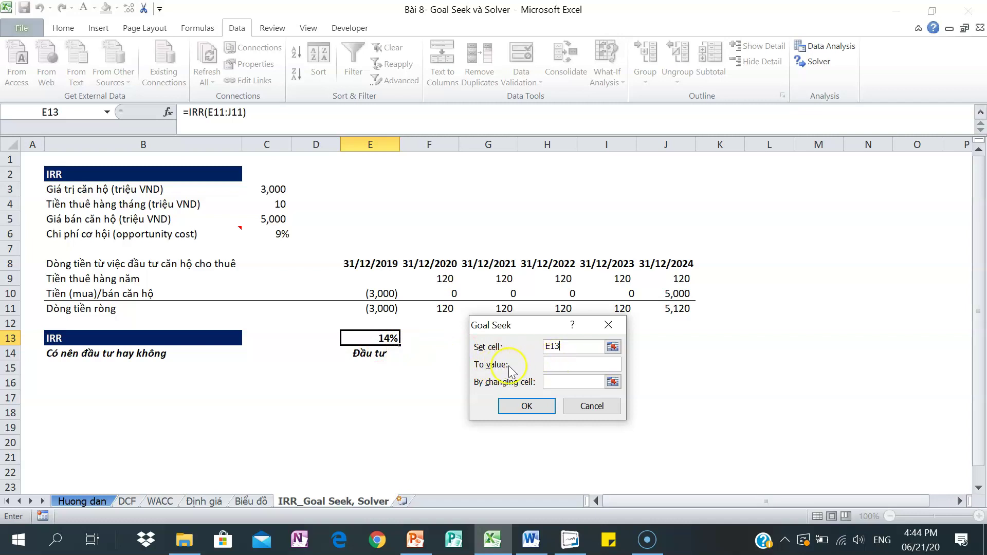
pyautogui.click(560, 364)
pyautogui.moveTo(577, 370); pyautogui.dragTo(515, 367)
pyautogui.write('0.2')
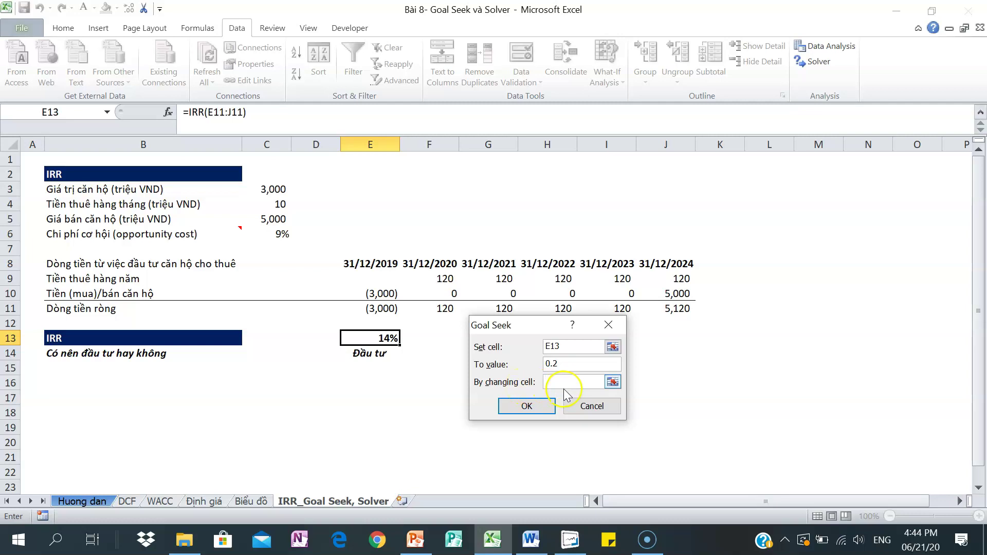
pyautogui.click(266, 218)
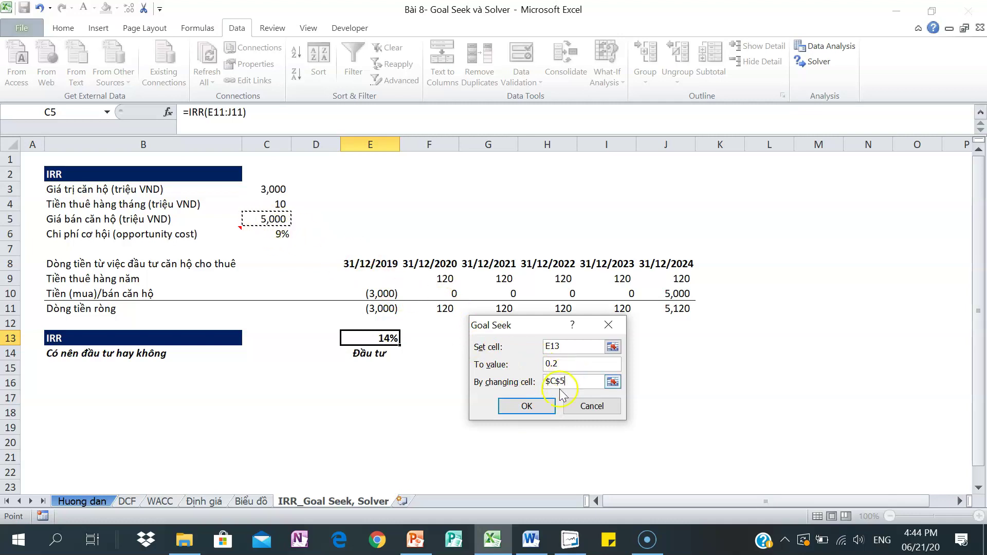
pyautogui.click(531, 410)
# - Accept the result and check C5's new 6,566 sale price and E13's 20% IRR
pyautogui.click(587, 403)
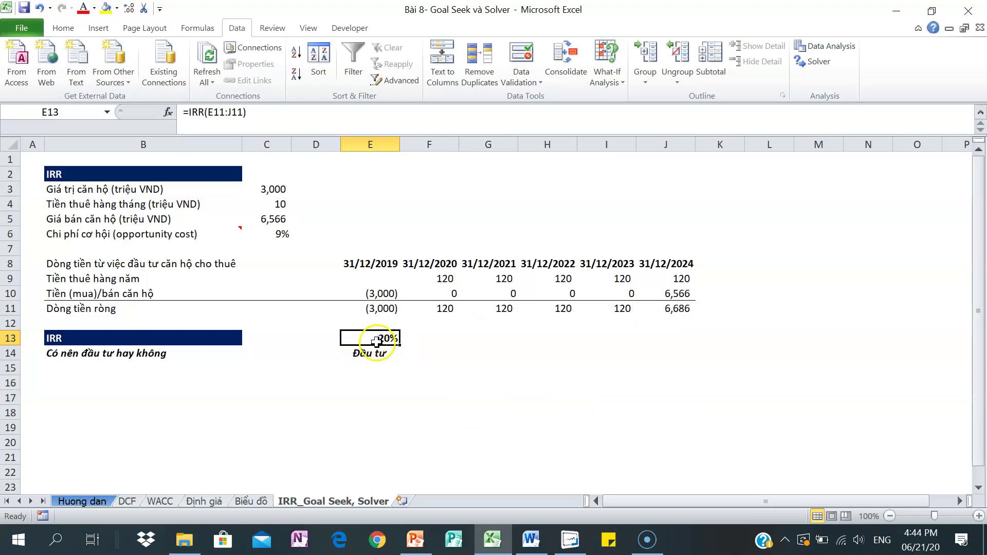
pyautogui.click(262, 218)
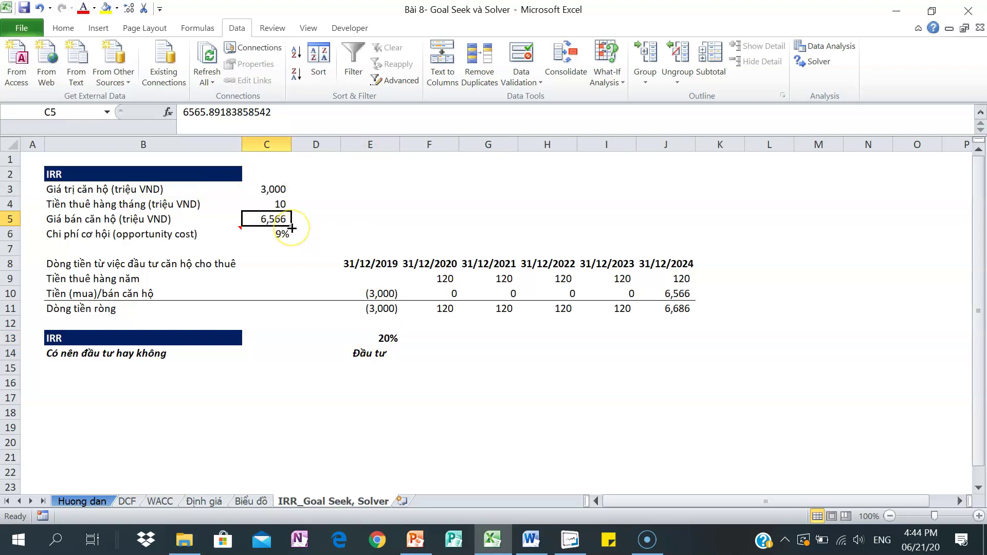
pyautogui.click(381, 337)
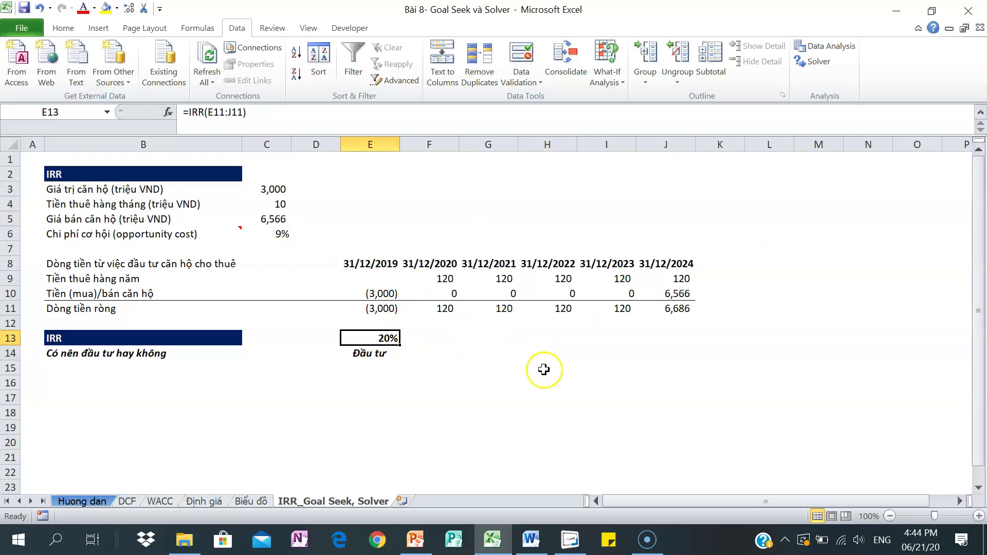
# - Undo back to the 5,000 sale price, then Goal Seek E13 to 18% by lowering C3 to 2,561
pyautogui.hotkey('ctrl', 'z')
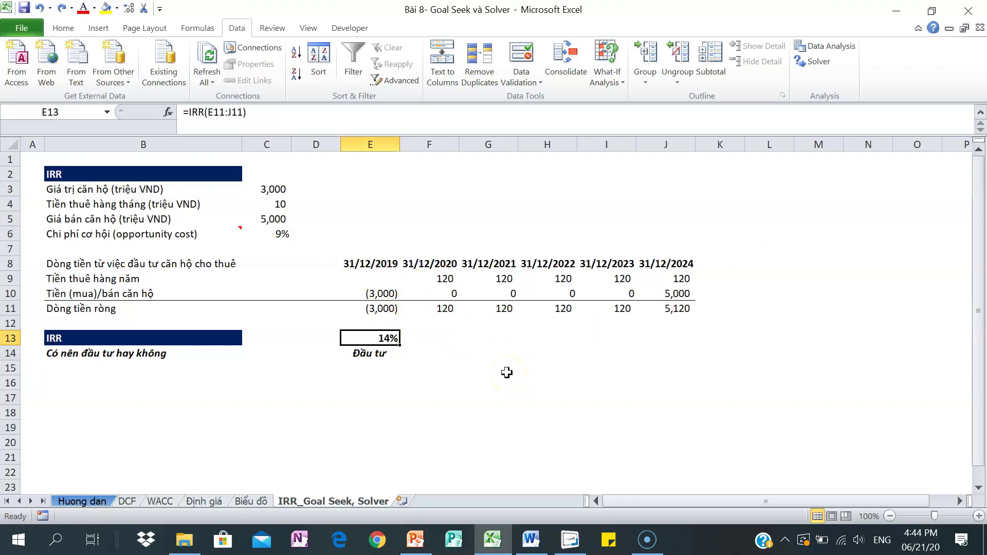
pyautogui.click(607, 72)
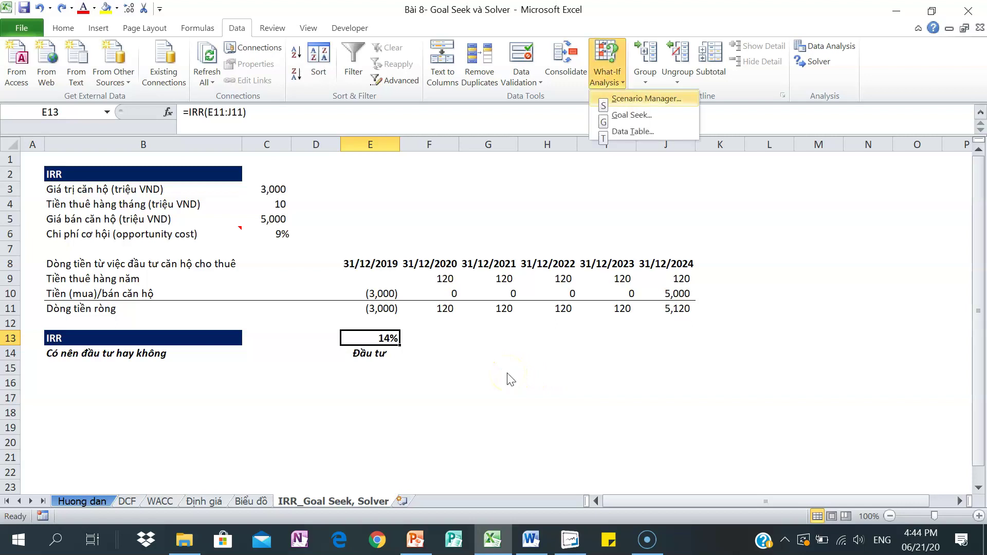
pyautogui.click(631, 114)
pyautogui.click(604, 363)
pyautogui.write('18')
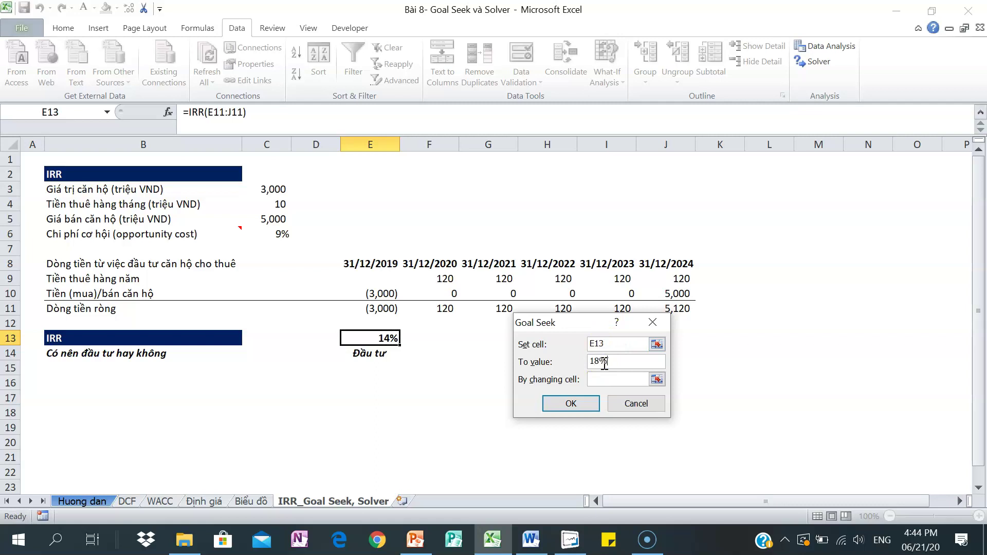
pyautogui.click(600, 379)
pyautogui.click(272, 191)
pyautogui.click(572, 405)
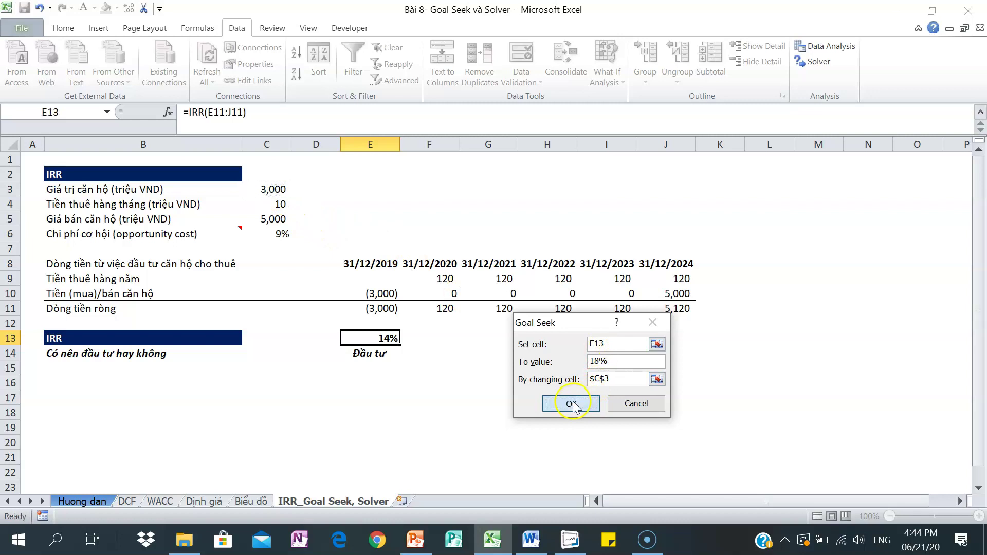
pyautogui.click(627, 404)
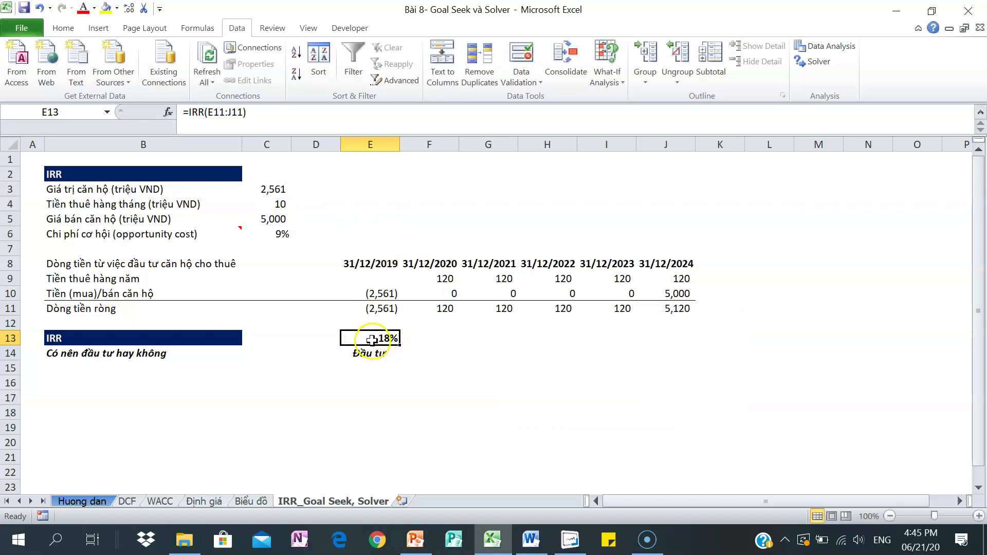
pyautogui.click(273, 189)
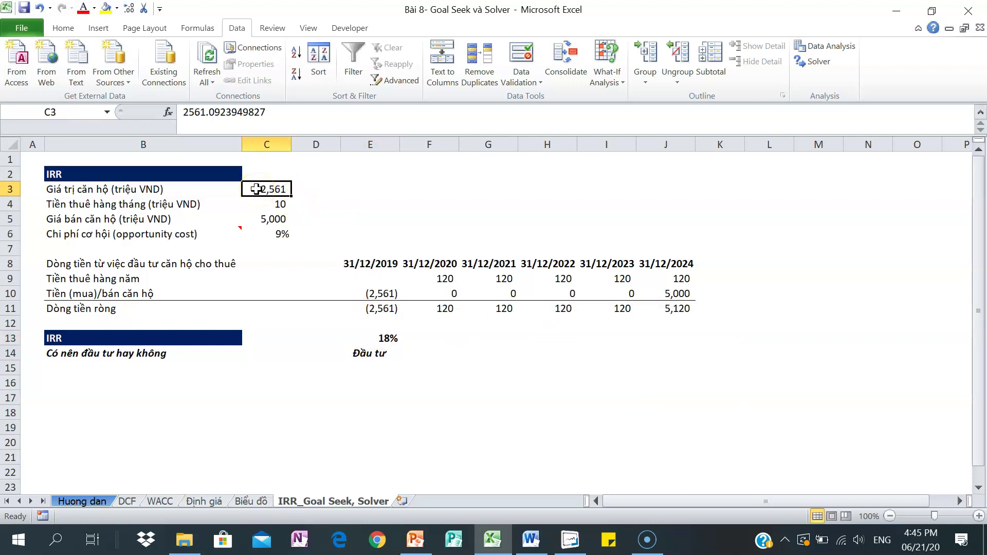
pyautogui.click(266, 189)
pyautogui.click(375, 334)
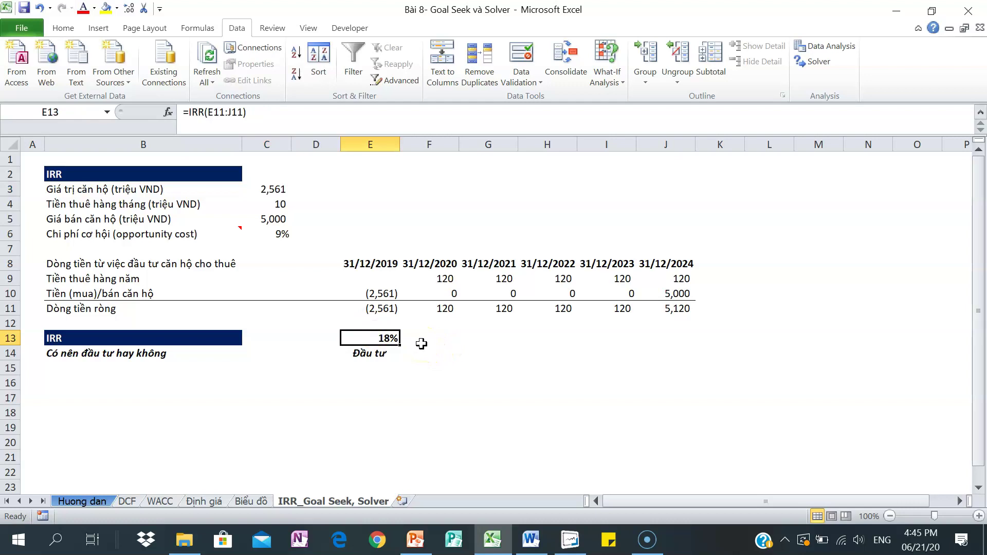
# - Goal Seek E13 to 18% by changing the monthly rent in C4 and accept
pyautogui.hotkey('alt', 'a')
pyautogui.press('w')
pyautogui.press('g')
pyautogui.click(650, 358)
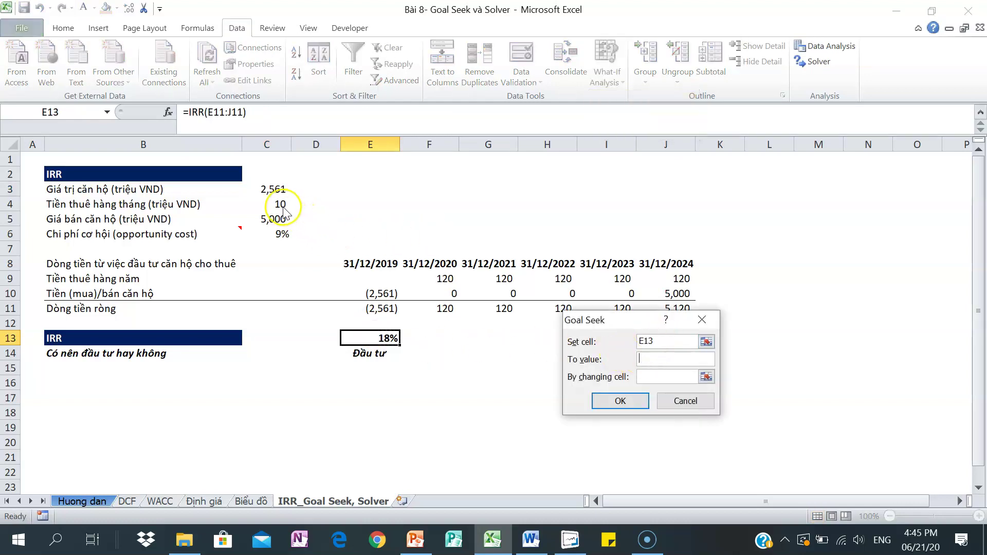
pyautogui.write('18')
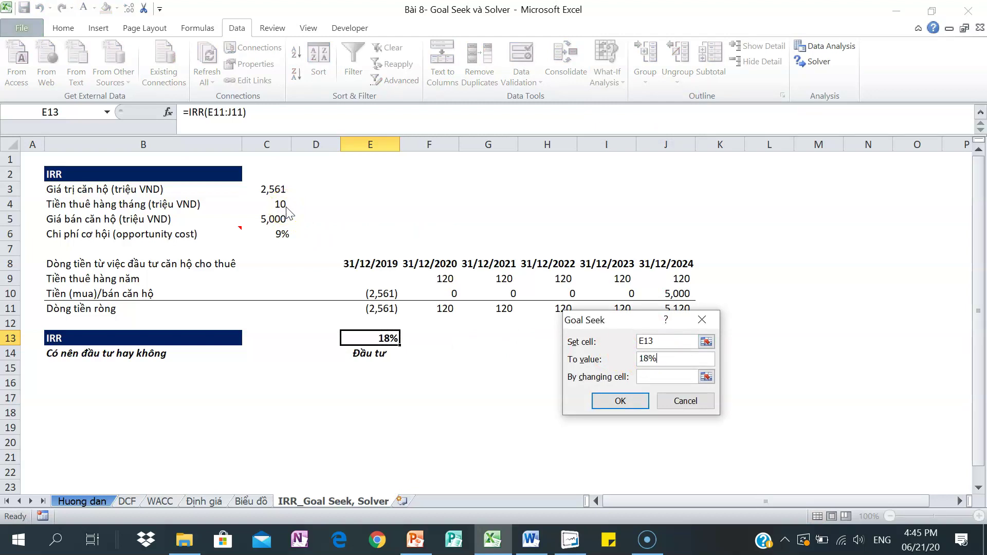
pyautogui.click(652, 377)
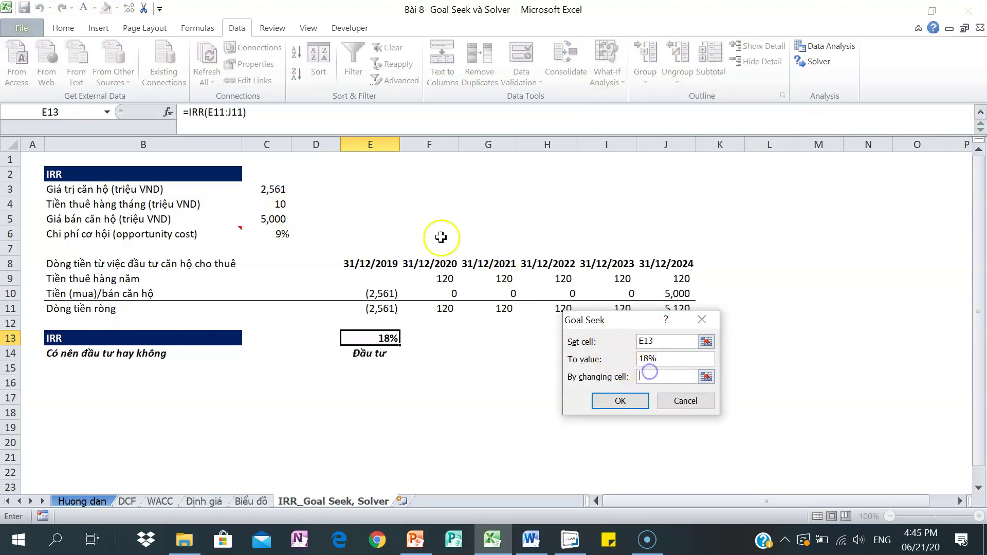
pyautogui.click(269, 203)
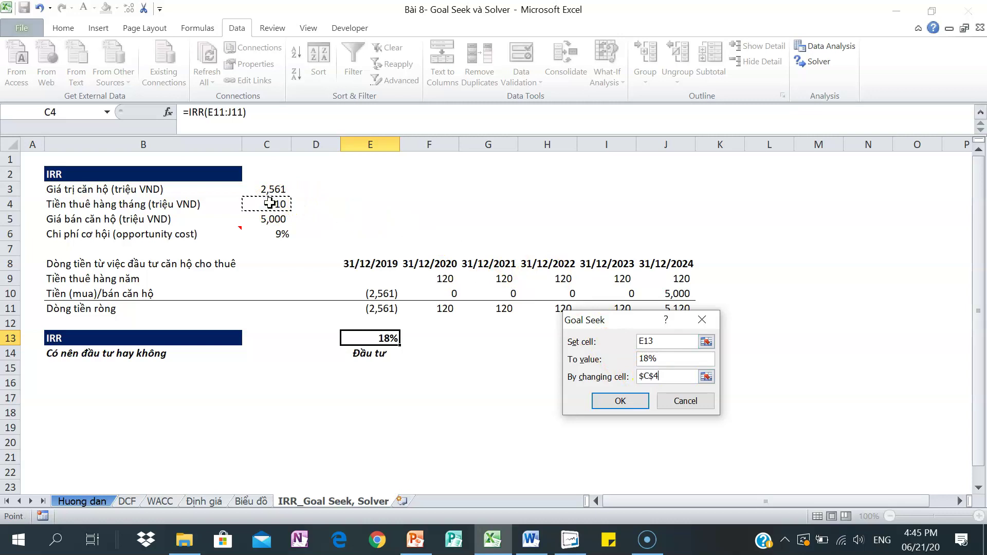
pyautogui.click(620, 401)
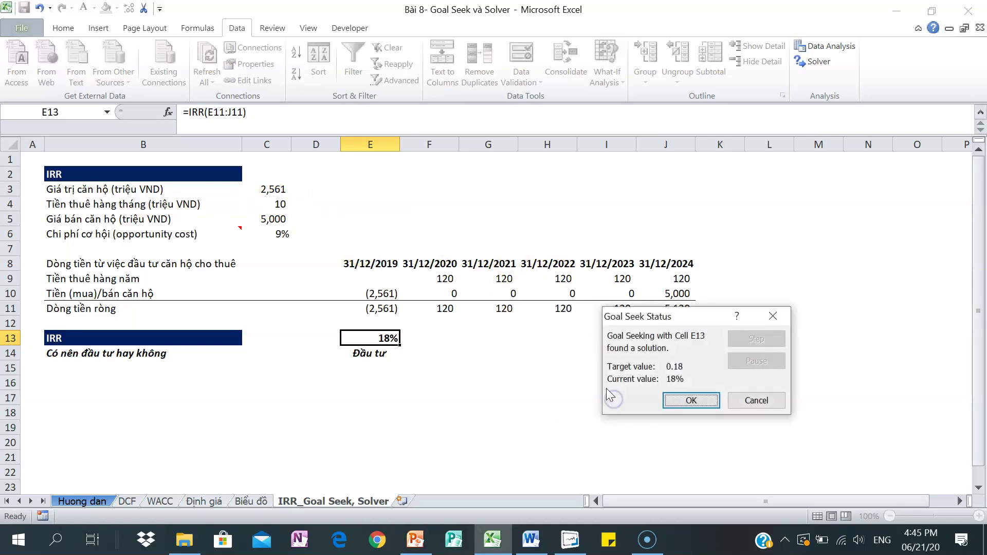
pyautogui.click(690, 400)
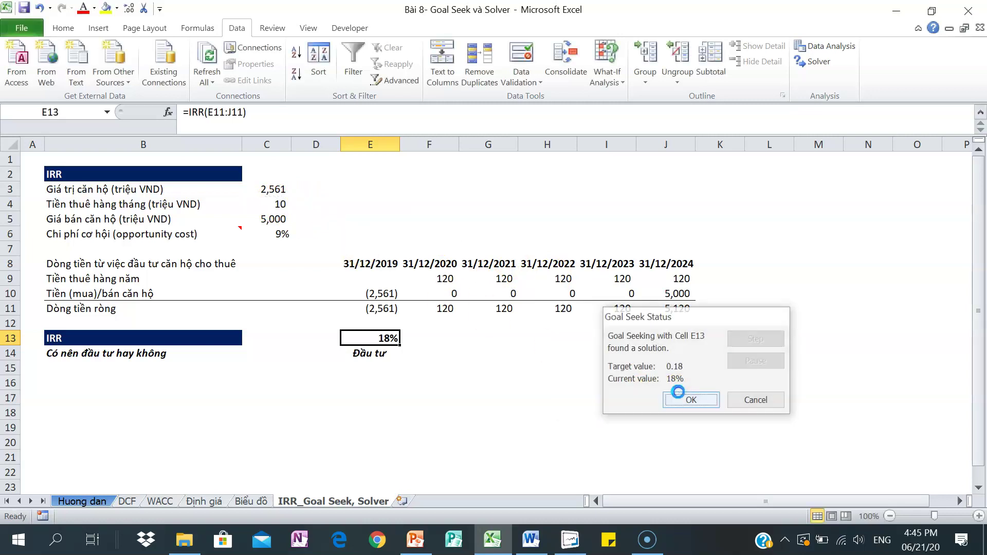
# - Inspect C4, then undo so the apartment value in C3 returns to 3,000
pyautogui.click(271, 202)
pyautogui.click(266, 189)
pyautogui.hotkey('ctrl', 'z')
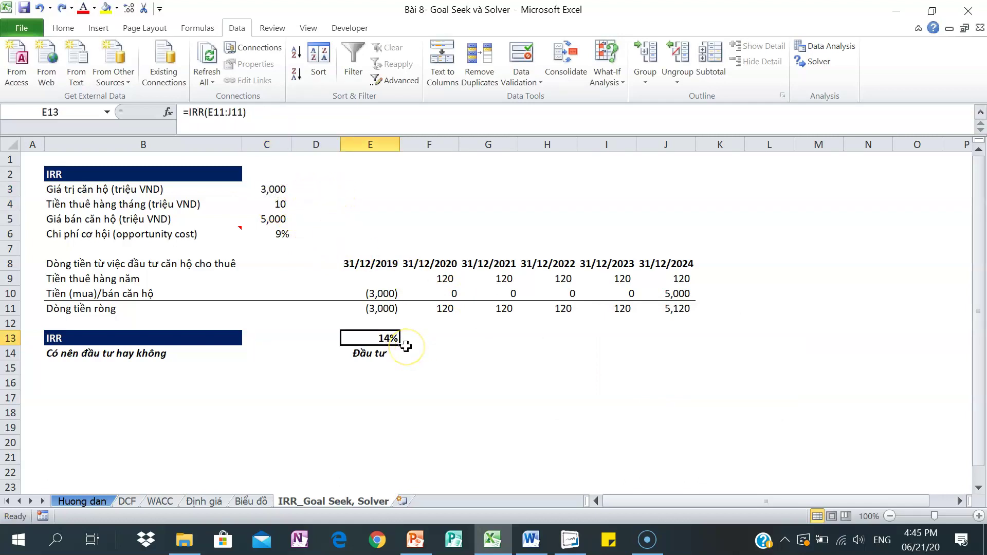
pyautogui.hotkey('alt', 'w')
# - Dismiss the window-arrangement prompt, then Goal Seek E13 to 18% by changing monthly rent C4
pyautogui.press('a')
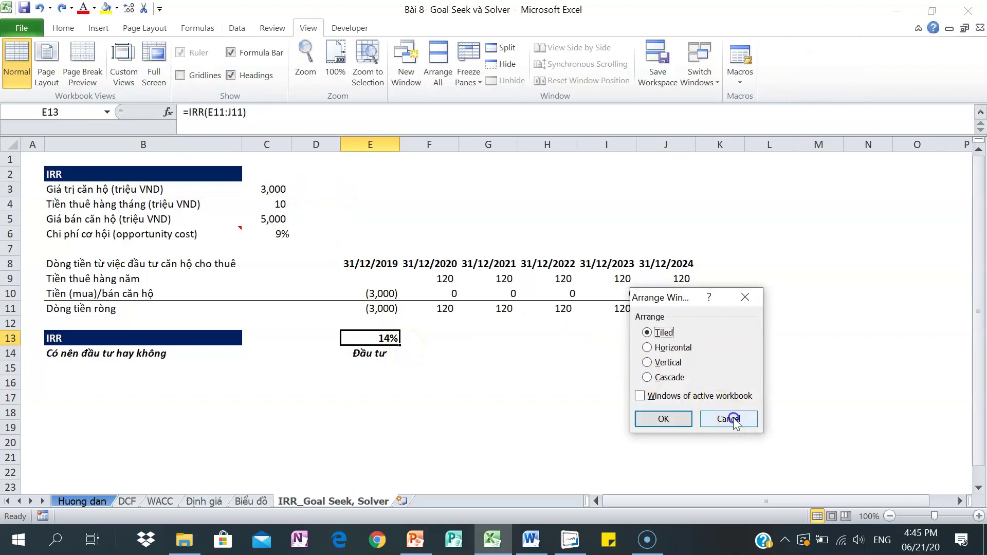
pyautogui.click(734, 418)
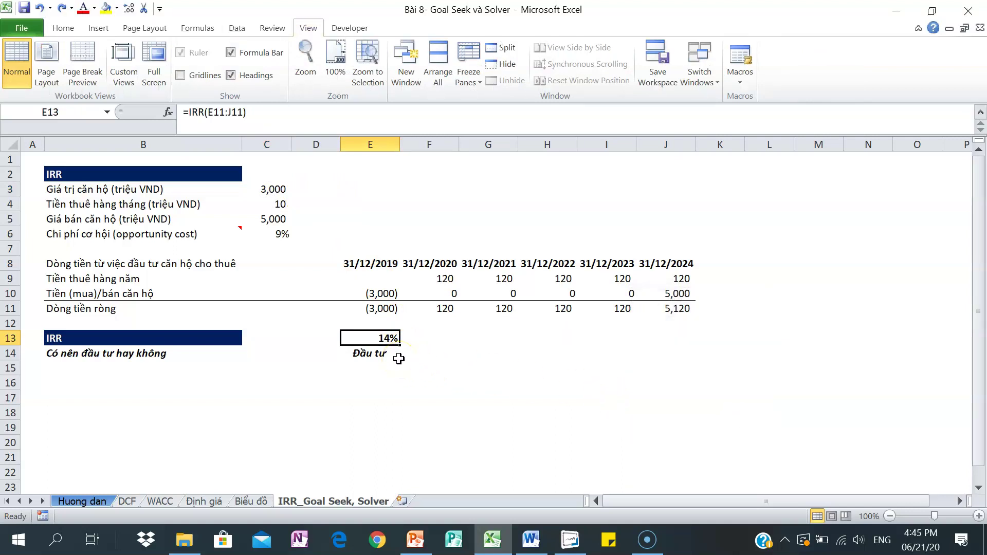
pyautogui.hotkey('alt', 'a')
pyautogui.press('w')
pyautogui.press('g')
pyautogui.click(712, 357)
pyautogui.write('8')
pyautogui.click(720, 374)
pyautogui.click(273, 204)
pyautogui.click(697, 404)
pyautogui.click(743, 400)
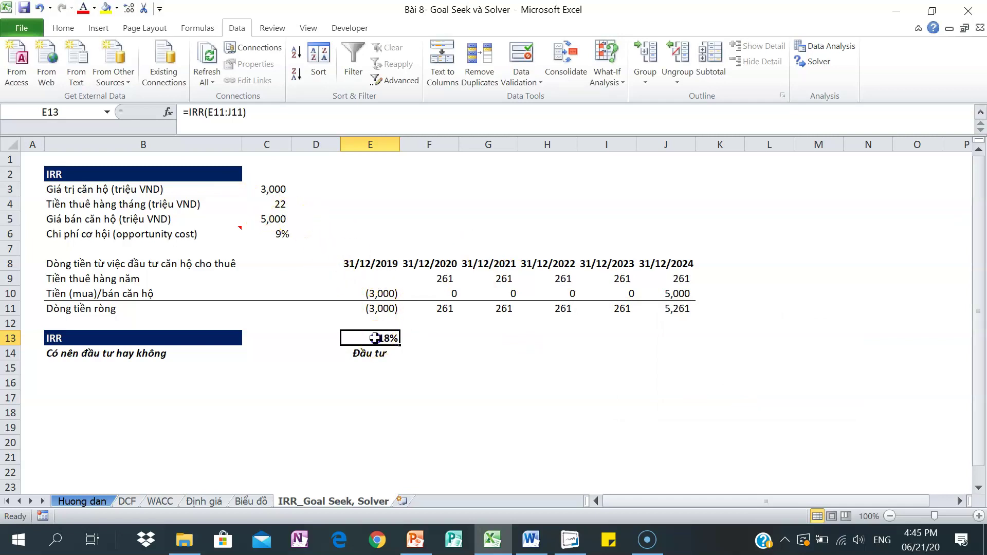
# - Review C3, C5, C6, the new monthly rent in C4, and the IRR formula in E13
pyautogui.click(262, 188)
pyautogui.click(283, 220)
pyautogui.click(282, 234)
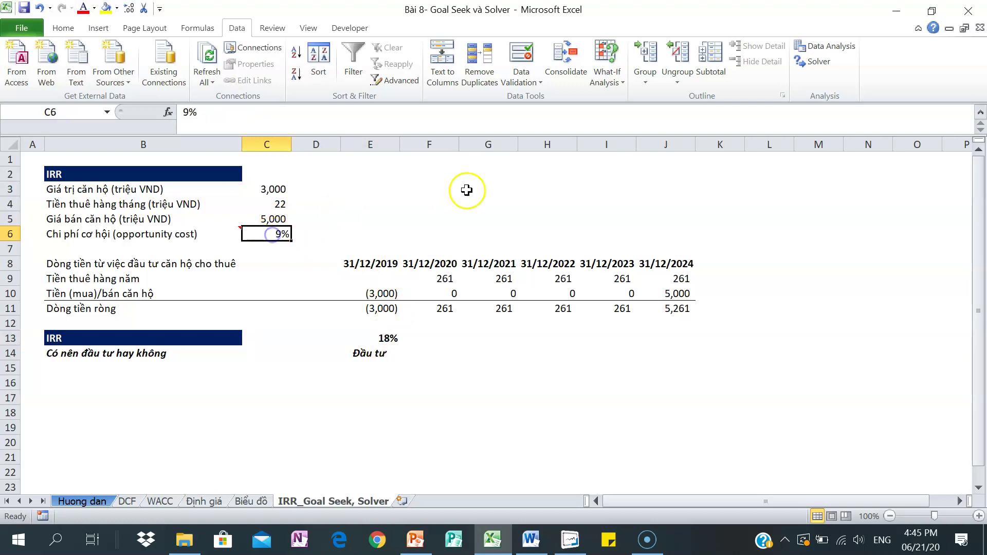
pyautogui.click(262, 204)
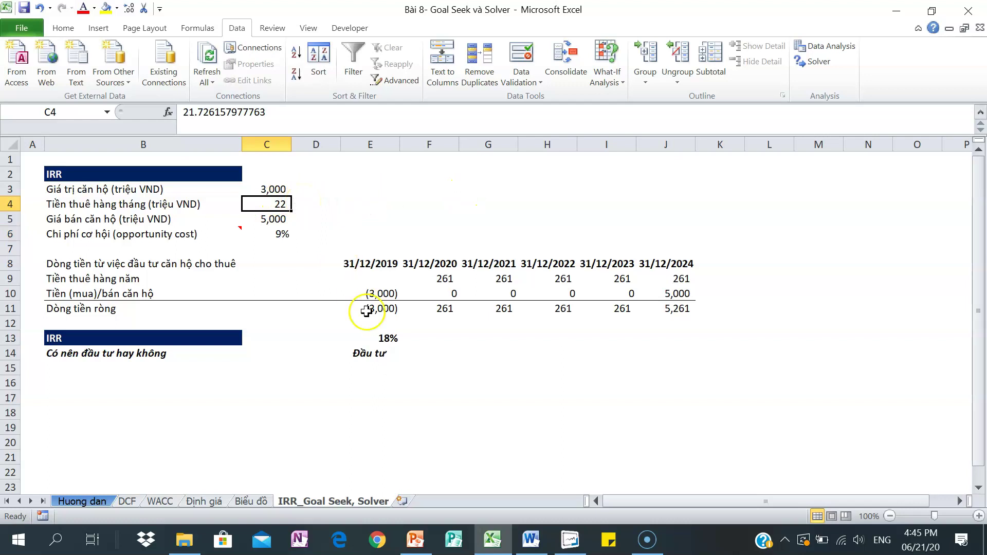
pyautogui.click(378, 339)
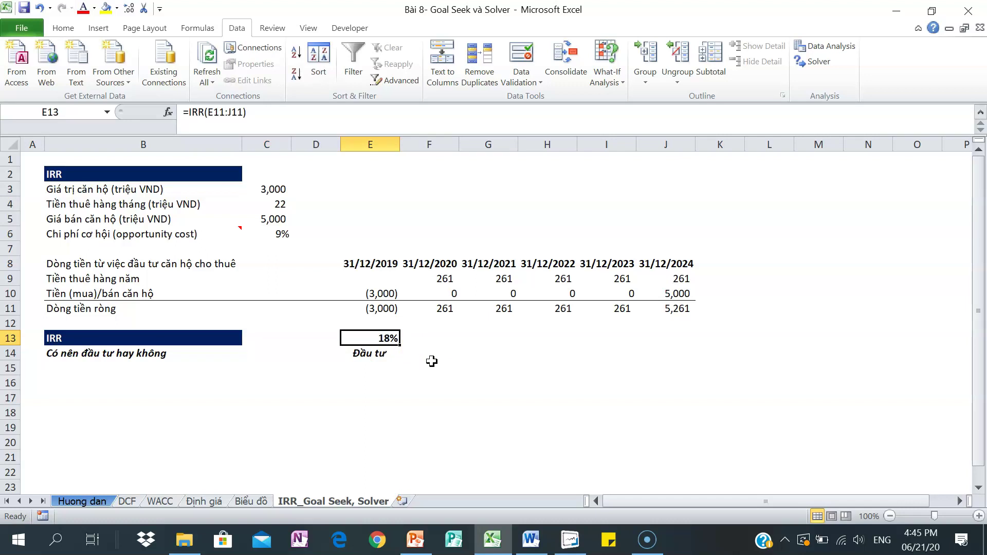
pyautogui.click(376, 338)
pyautogui.click(385, 368)
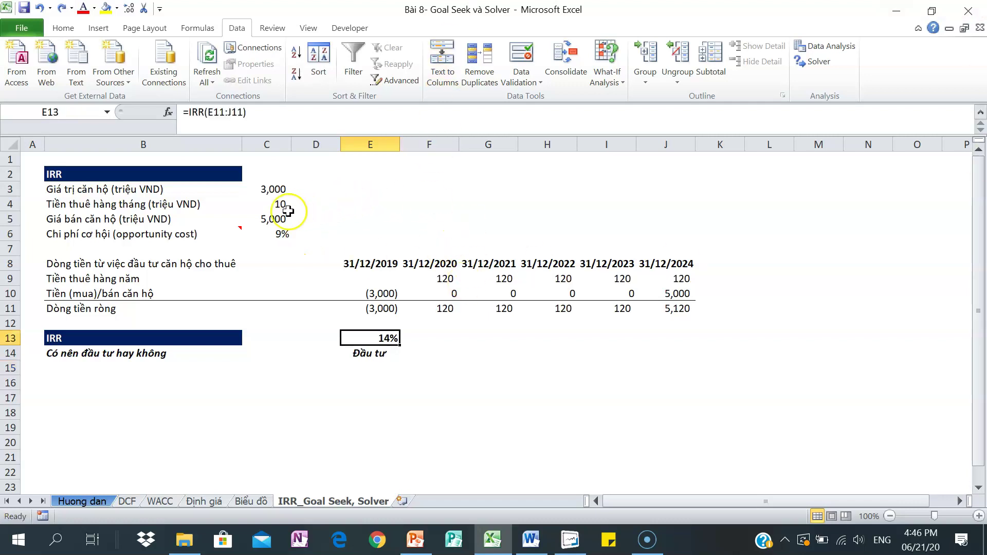
# - Review inputs C3–C6 (3,000, 10, 5,000, 9%) and the 14% IRR in E13
pyautogui.click(277, 215)
pyautogui.click(275, 205)
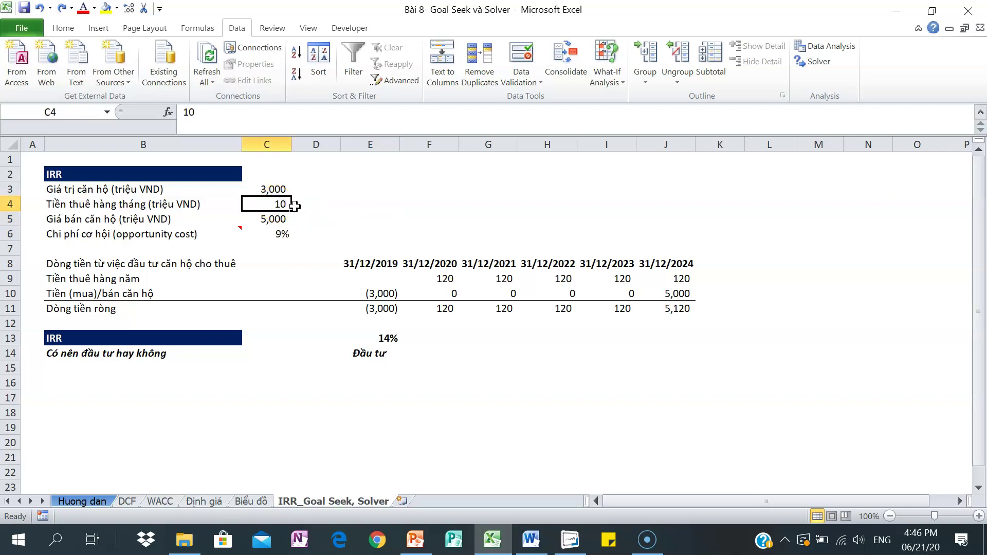
pyautogui.click(286, 221)
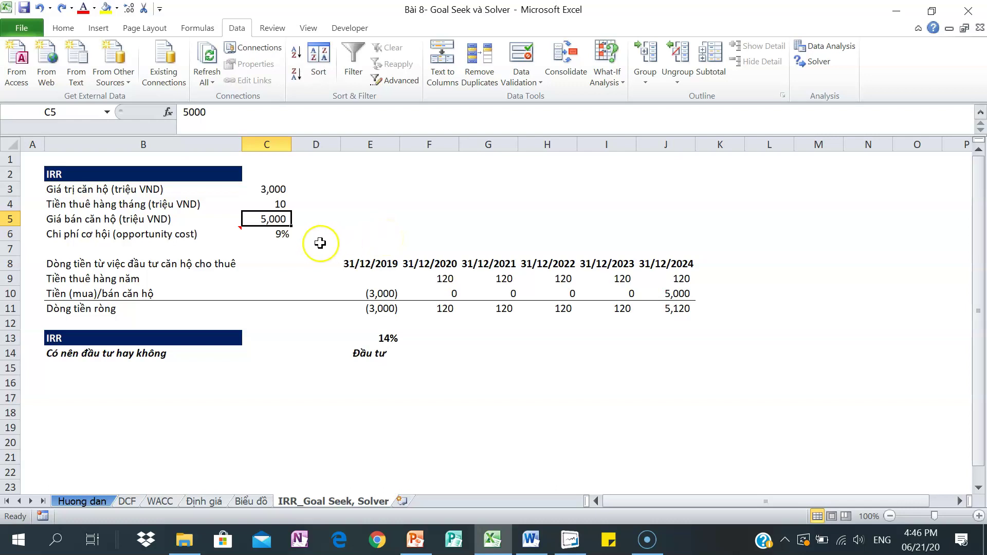
pyautogui.click(280, 238)
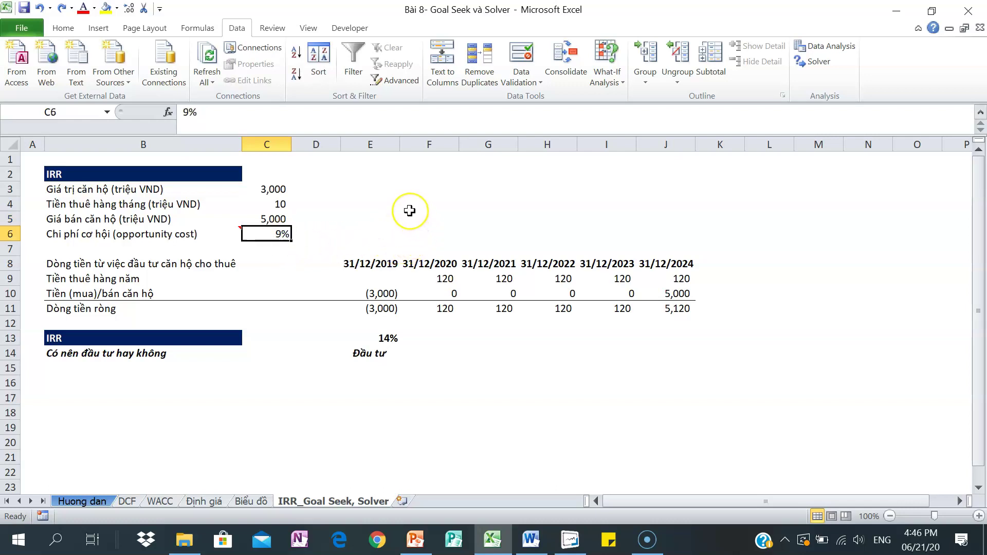
pyautogui.click(266, 189)
pyautogui.click(385, 337)
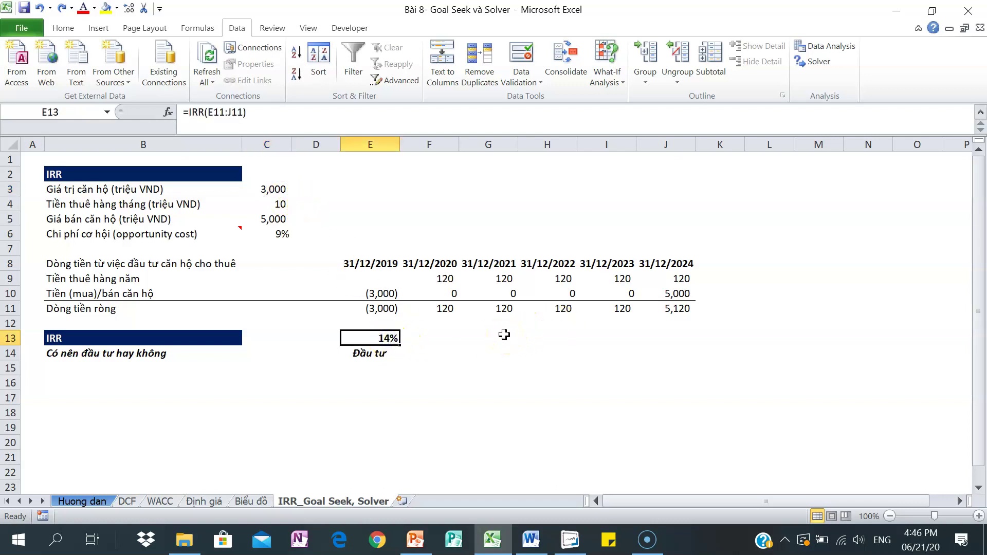
pyautogui.moveTo(265, 205); pyautogui.dragTo(265, 236)
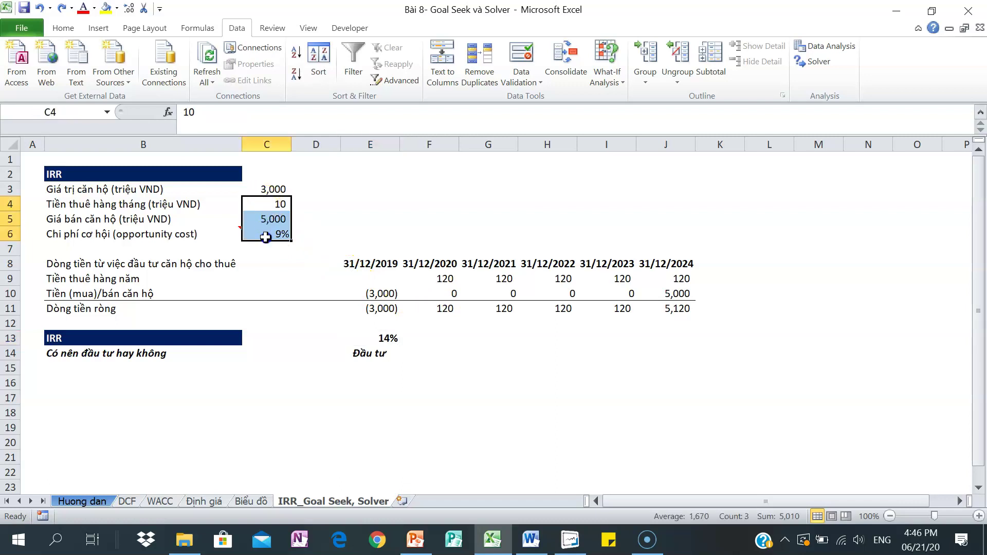
pyautogui.click(270, 204)
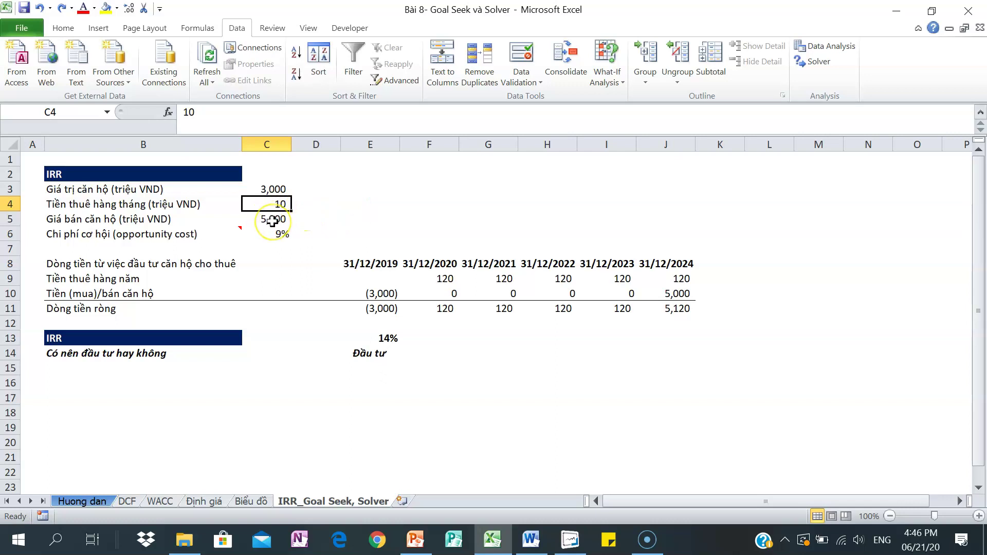
pyautogui.click(273, 236)
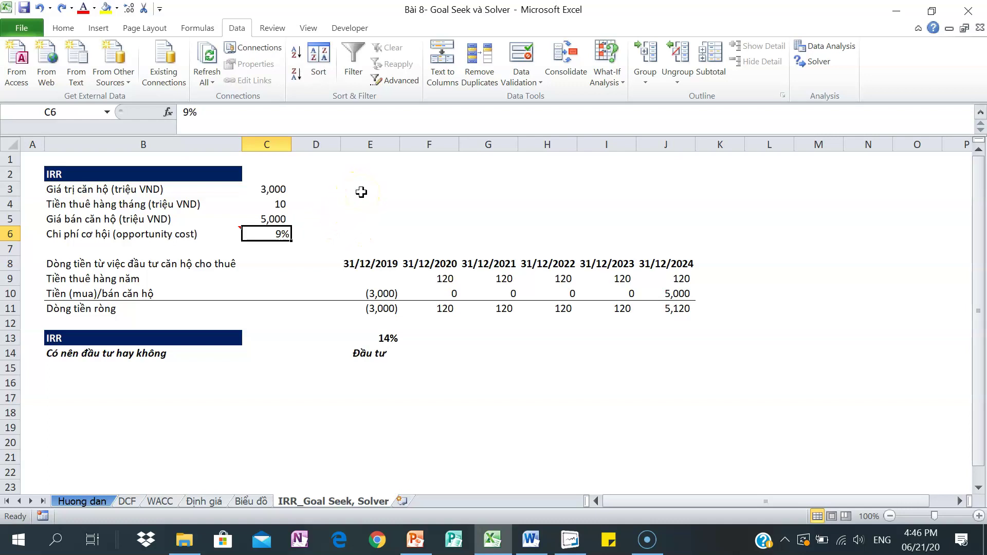
# - Open Solver from the Data tab and Reset All to clear earlier settings
pyautogui.press('alt')
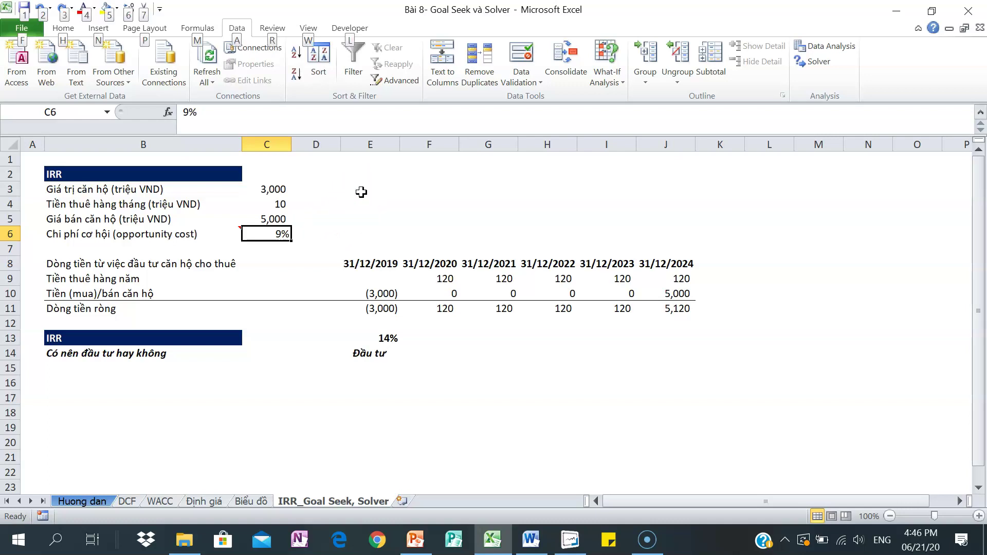
pyautogui.press('a')
pyautogui.press('y')
pyautogui.press('2')
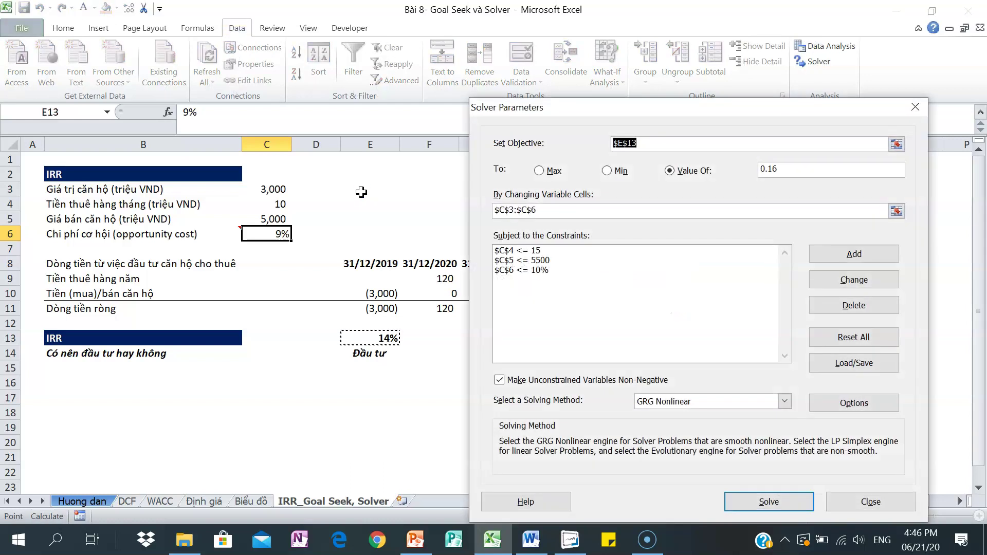
pyautogui.press('Escape')
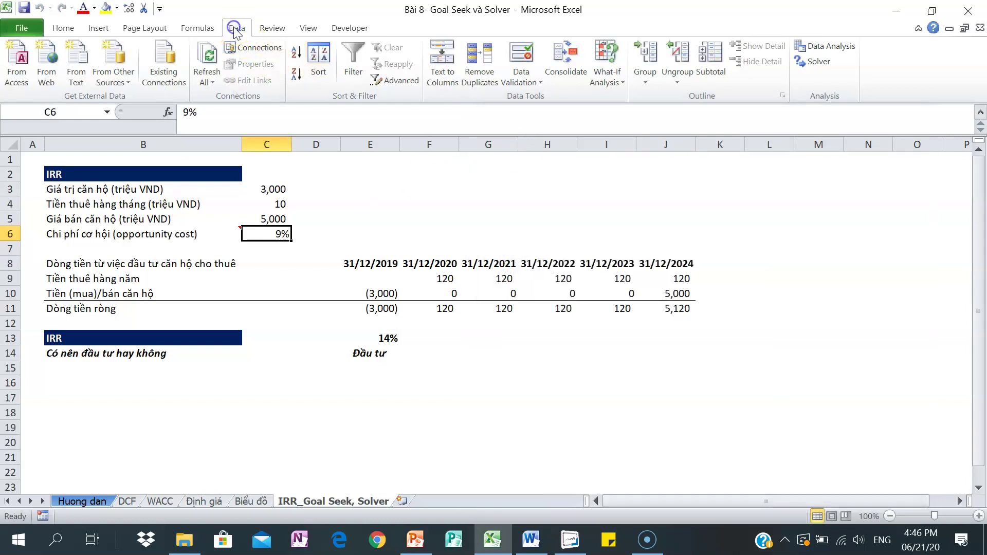
pyautogui.click(826, 66)
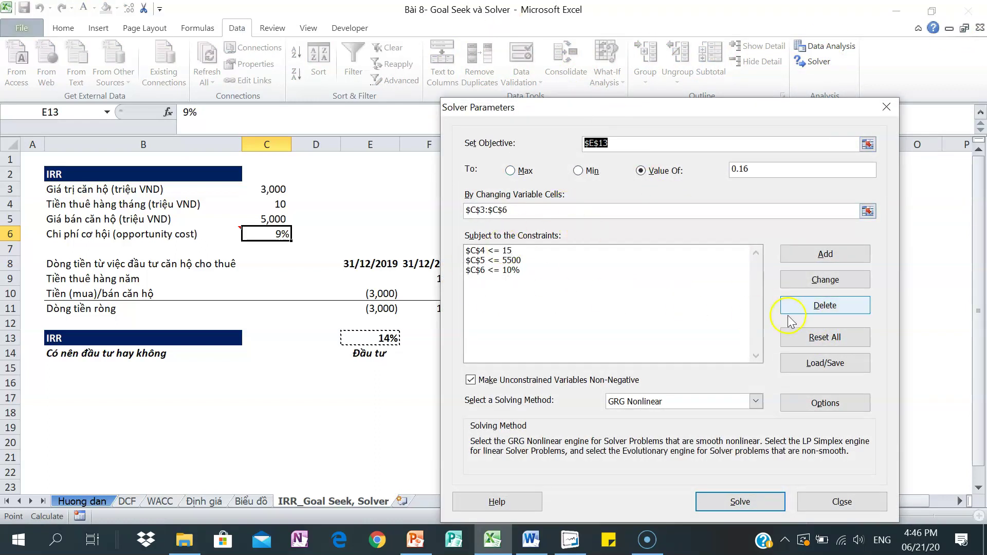
pyautogui.click(814, 340)
pyautogui.click(514, 324)
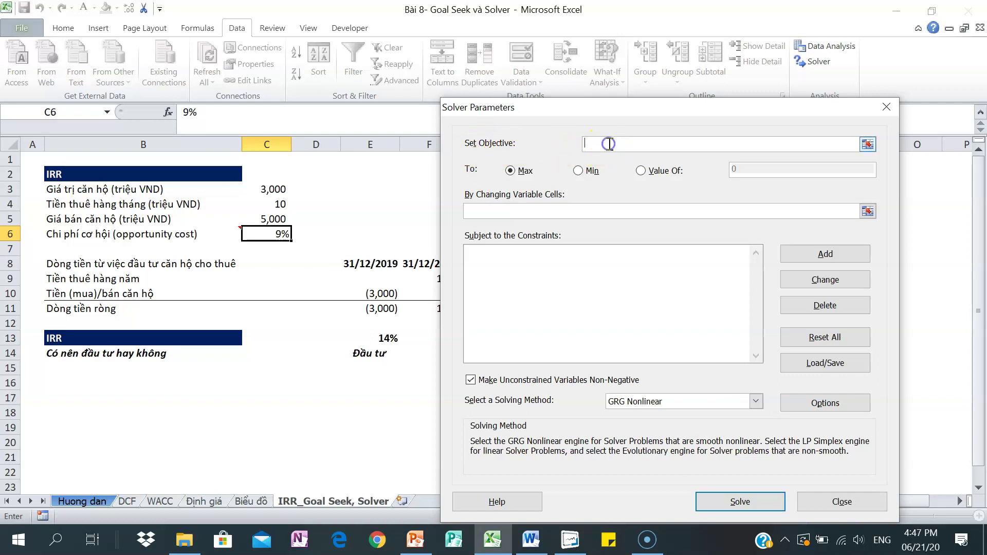
# - Set objective $E$13 to a value of 18% with variable cells $C$3:$C$6
pyautogui.click(374, 336)
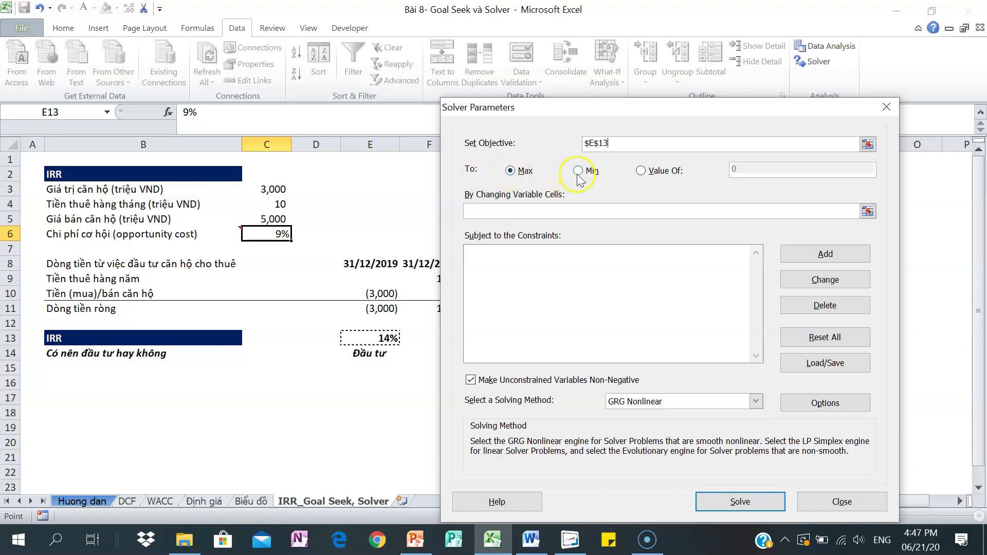
pyautogui.click(641, 171)
pyautogui.click(755, 173)
pyautogui.write('18')
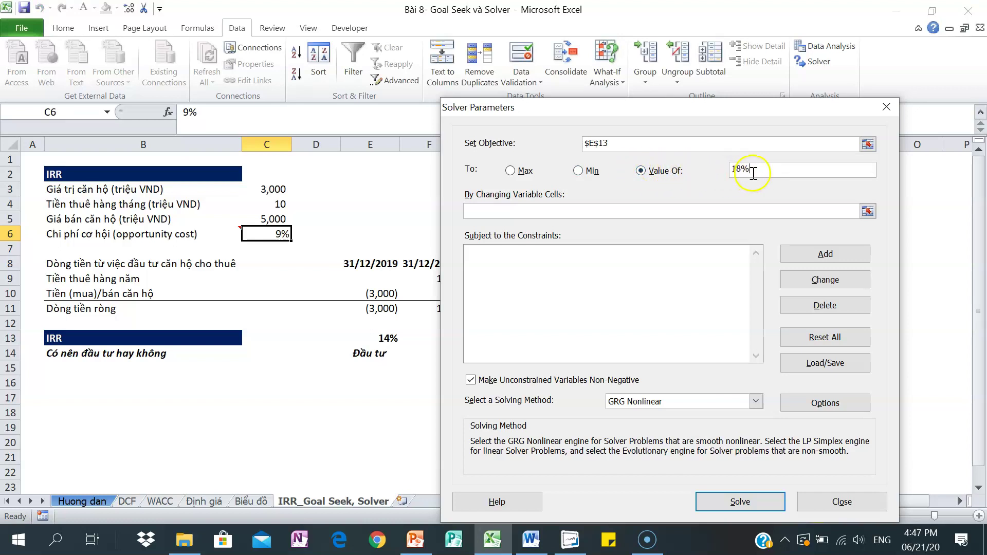
pyautogui.click(573, 212)
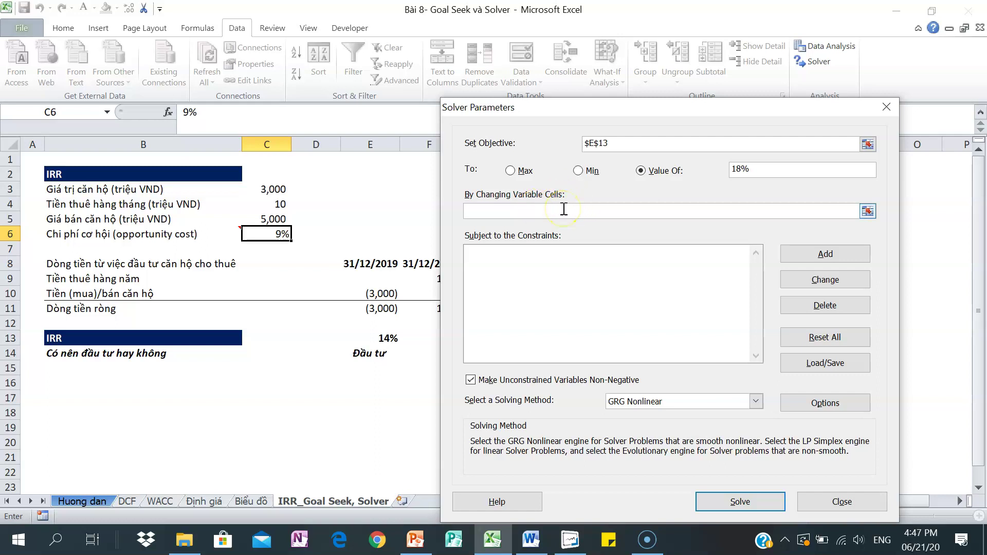
pyautogui.click(867, 212)
pyautogui.moveTo(269, 187); pyautogui.dragTo(265, 226)
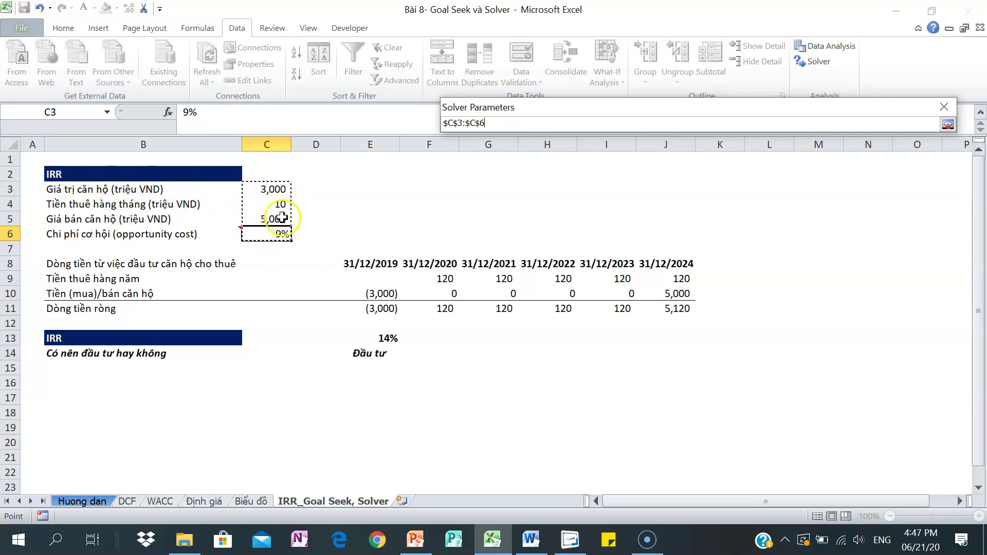
pyautogui.click(948, 125)
pyautogui.click(565, 247)
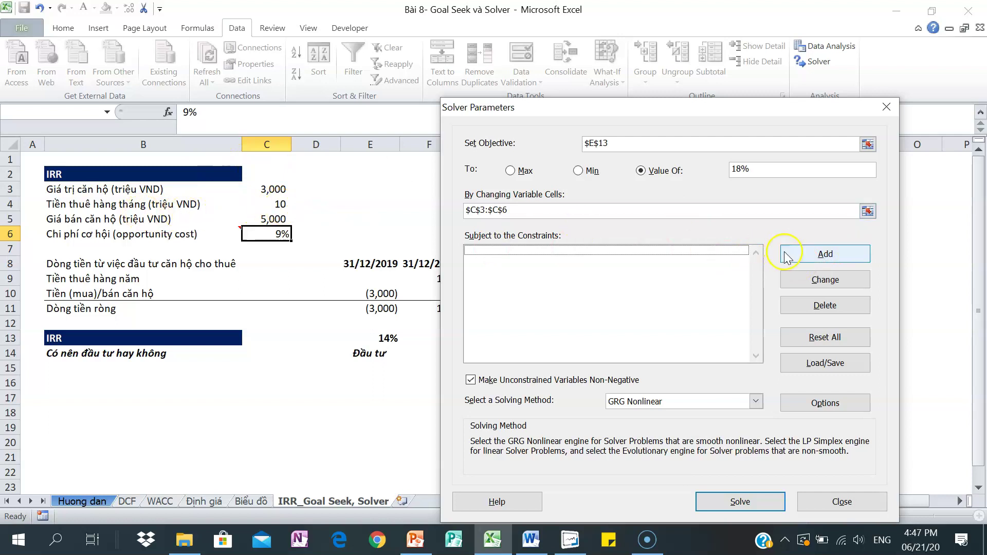
# - Add a less-than-or-equal upper-limit constraint on the monthly rent in C4
pyautogui.click(810, 257)
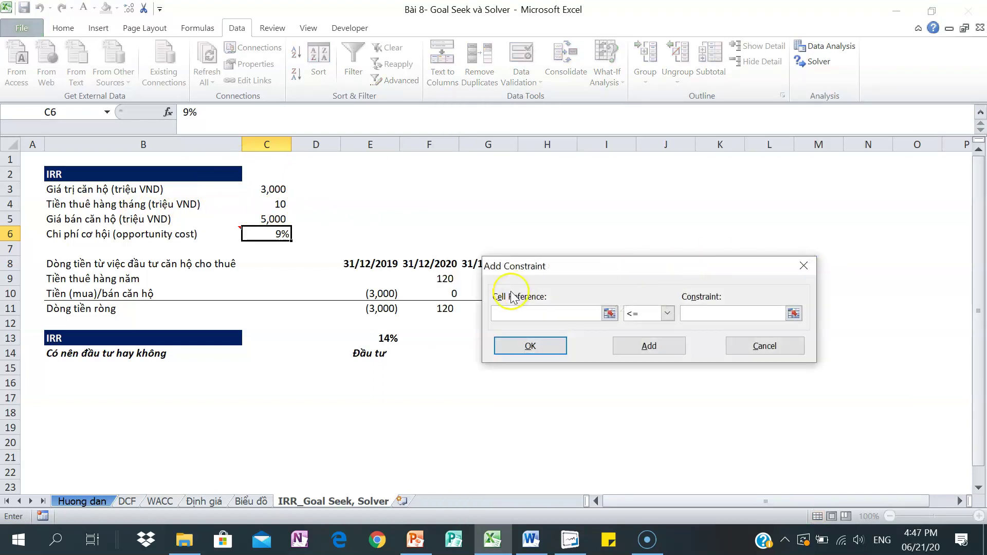
pyautogui.click(280, 204)
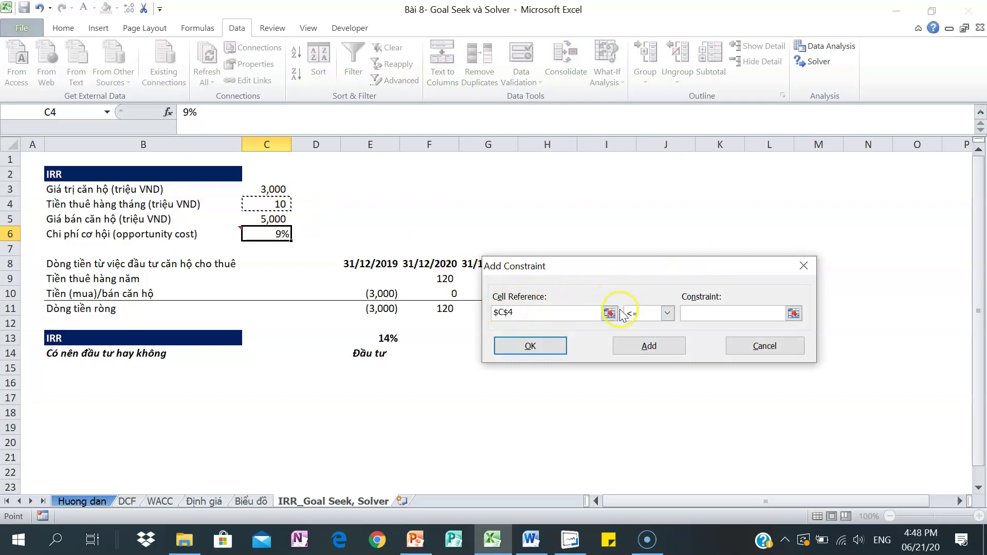
pyautogui.click(663, 315)
pyautogui.click(637, 322)
pyautogui.click(715, 315)
pyautogui.write('10')
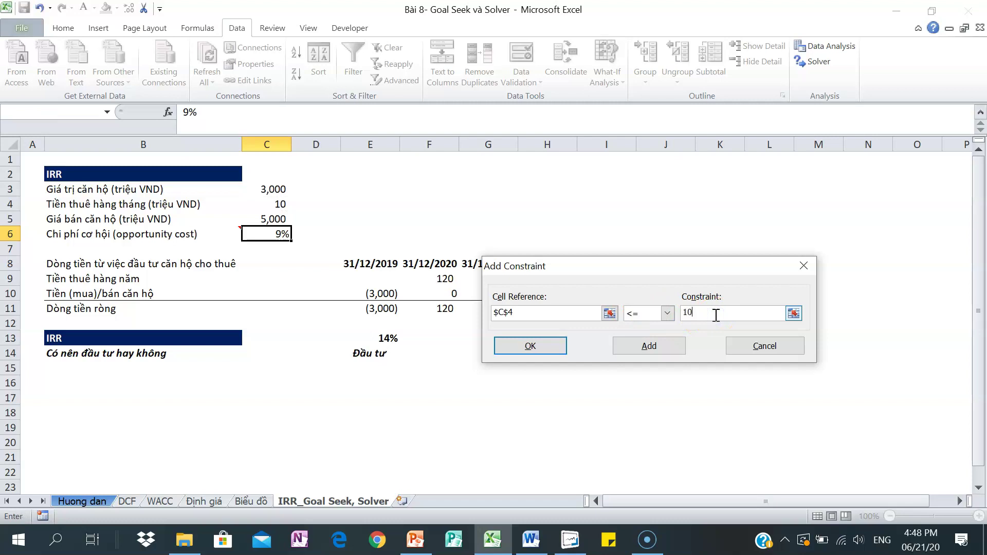
pyautogui.click(695, 315)
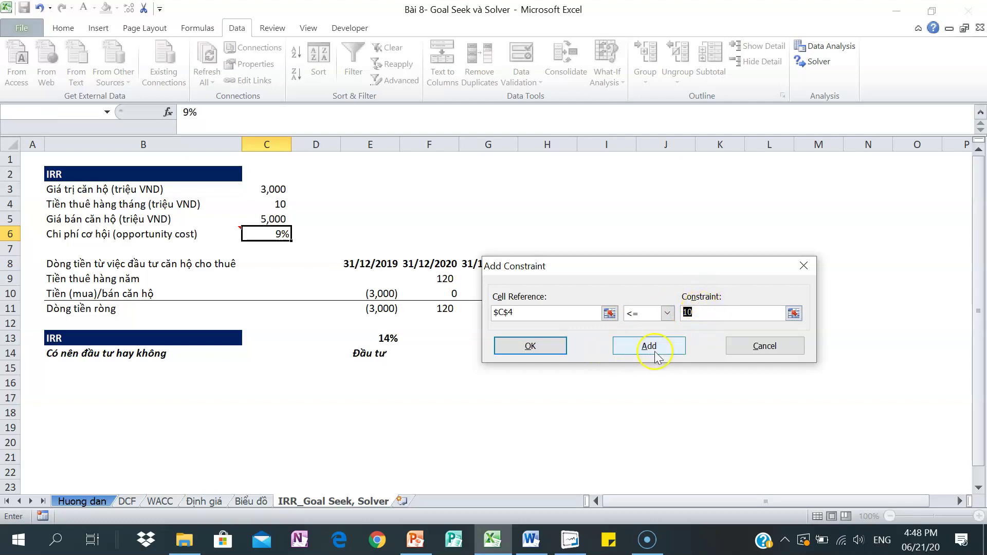
pyautogui.click(635, 349)
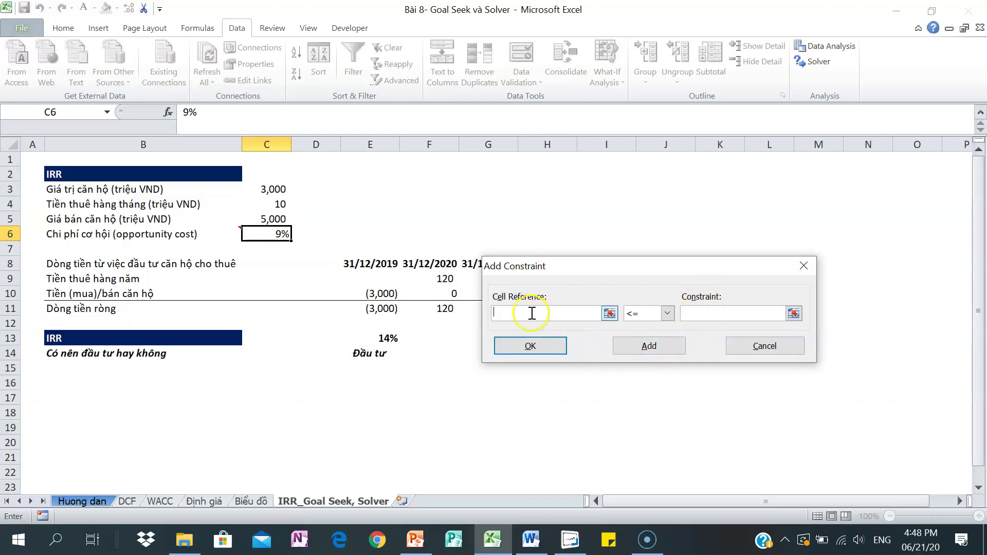
# - Add constraints C5 <= 5000 and C6 = 9%, then confirm
pyautogui.click(268, 218)
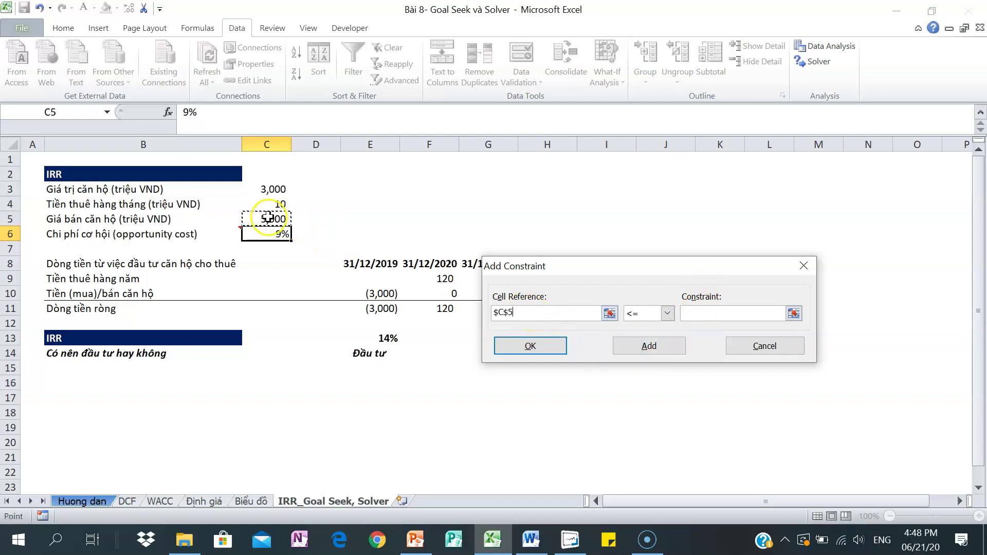
pyautogui.click(667, 313)
pyautogui.click(671, 316)
pyautogui.click(719, 313)
pyautogui.write('5000')
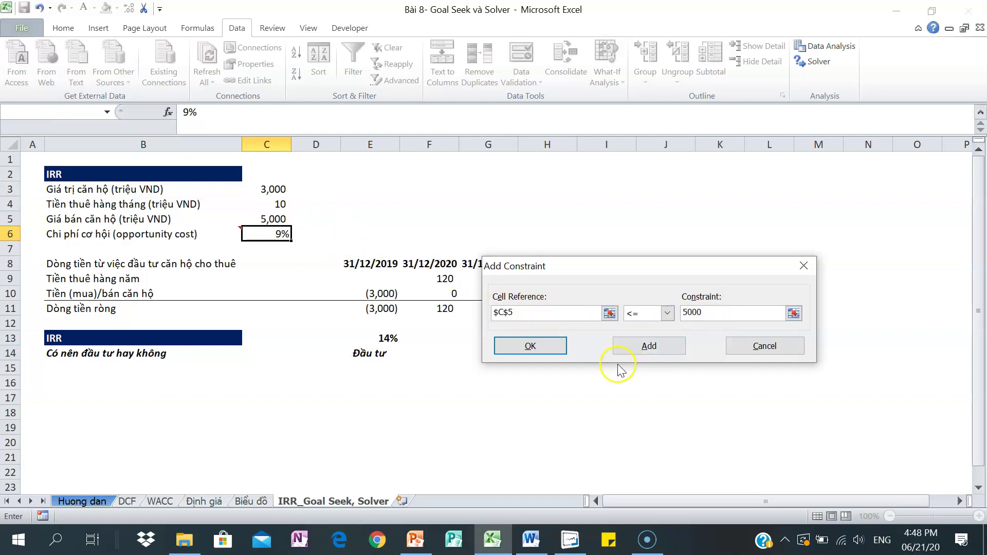
pyautogui.click(649, 345)
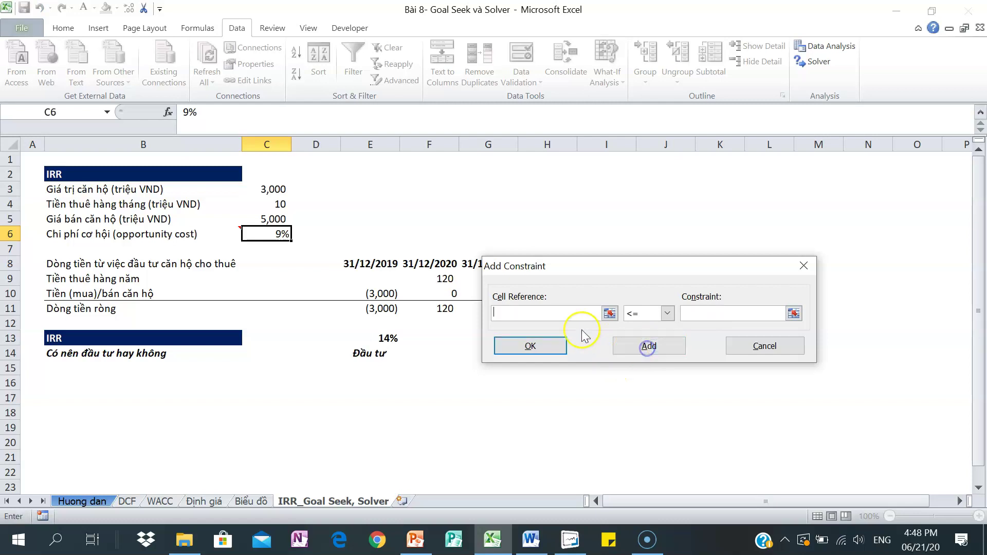
pyautogui.click(260, 234)
pyautogui.click(668, 313)
pyautogui.click(637, 332)
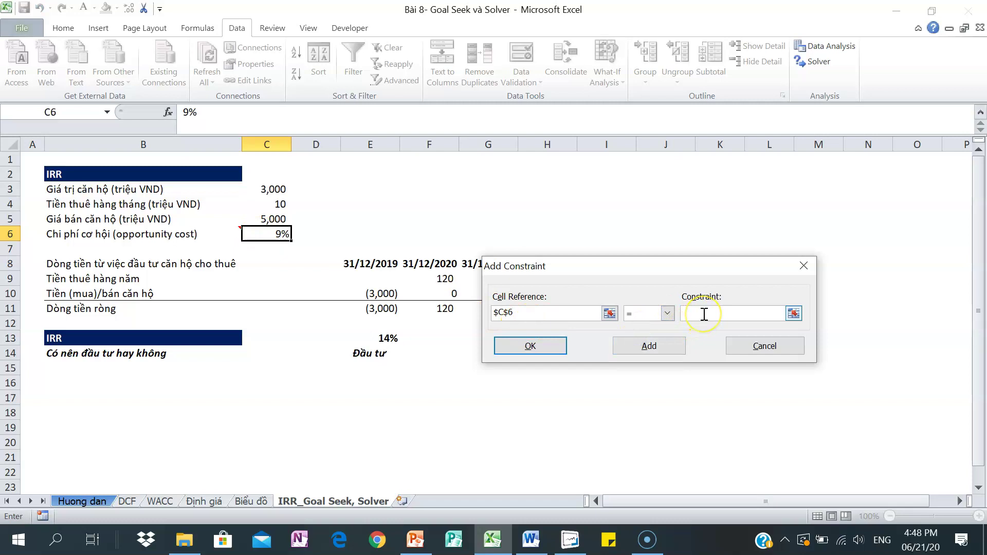
pyautogui.click(538, 346)
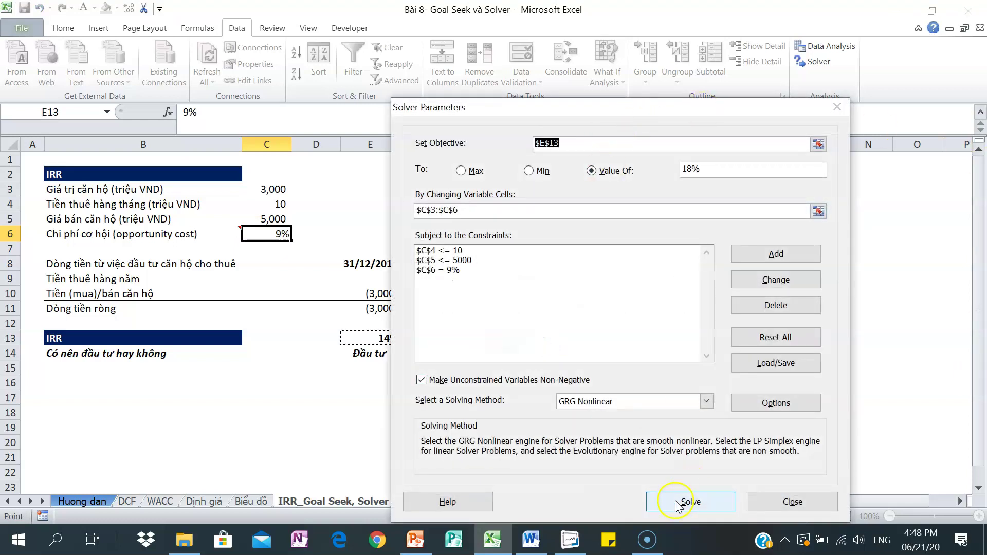
# - Run Solver for an 18% IRR (C3 drops to 2,561), then restore C3 to 3,000 and IRR to 14%
pyautogui.click(686, 507)
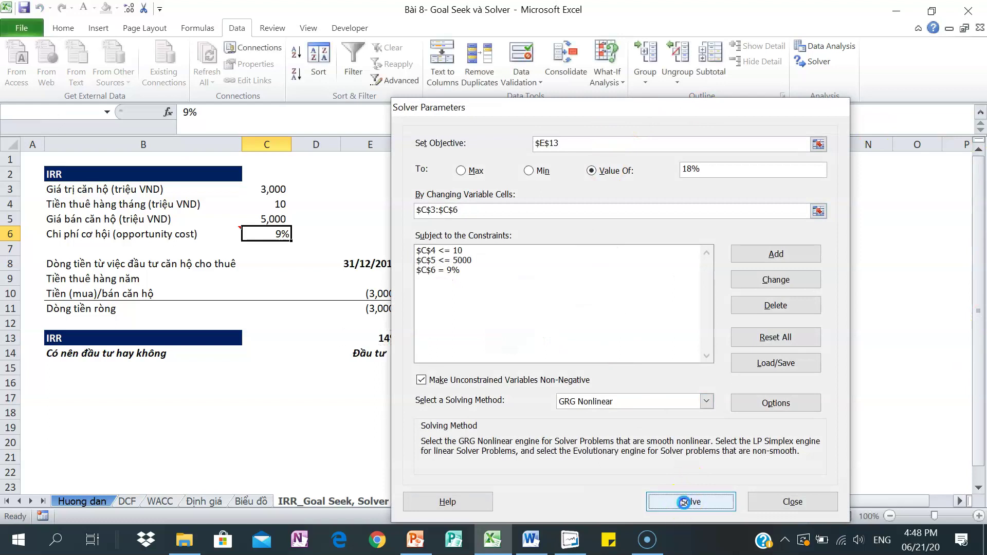
pyautogui.moveTo(446, 143); pyautogui.dragTo(699, 154)
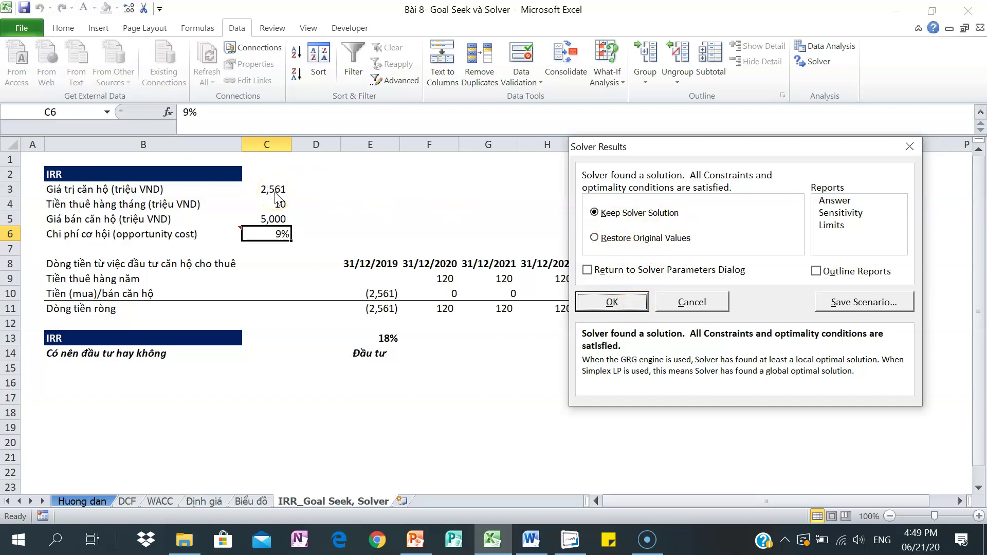
pyautogui.click(598, 239)
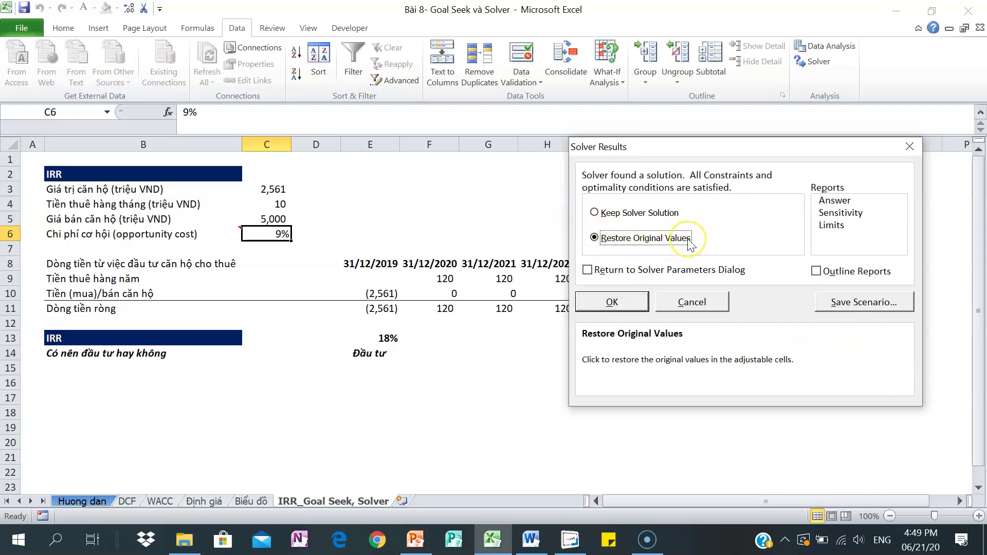
pyautogui.click(606, 241)
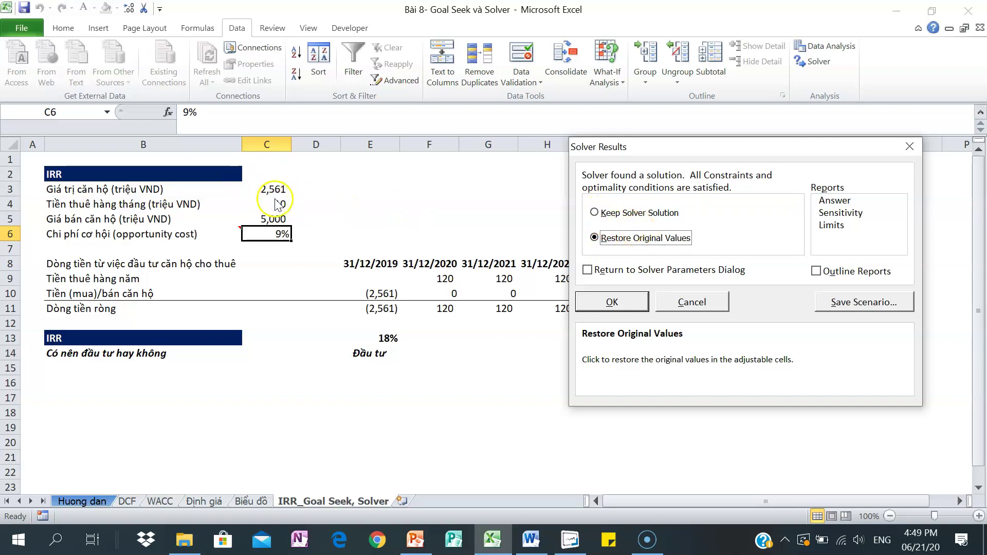
pyautogui.click(612, 303)
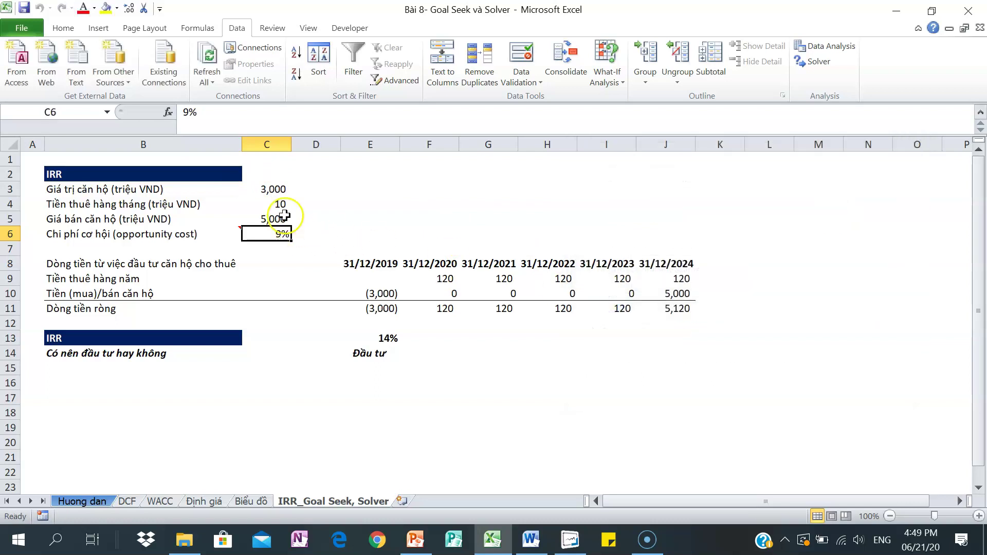
# - Check the restored inputs in C3:C6, select E13, and reset all previous Solver settings
pyautogui.click(269, 188)
pyautogui.click(277, 206)
pyautogui.click(277, 220)
pyautogui.click(278, 233)
pyautogui.click(384, 337)
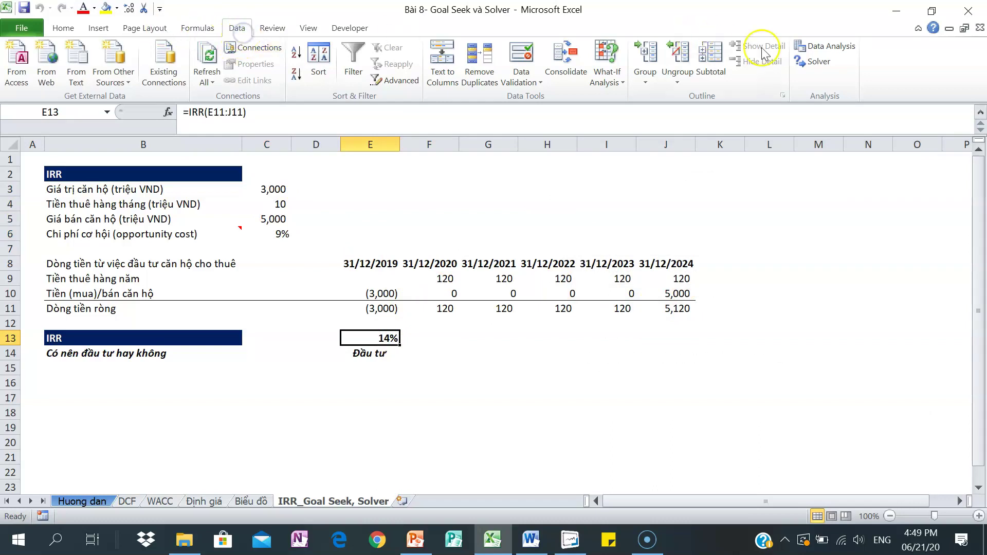
pyautogui.click(814, 61)
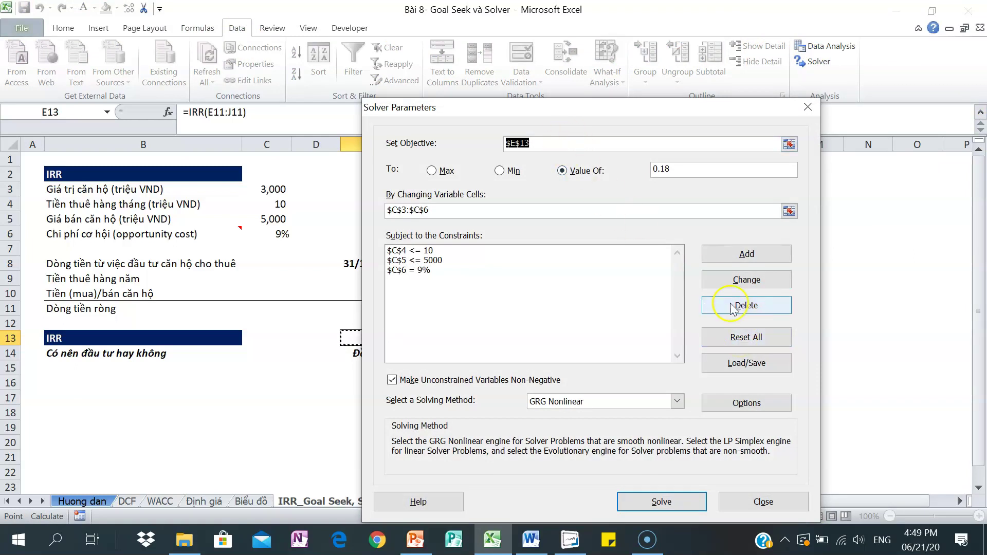
pyautogui.click(720, 337)
pyautogui.click(508, 323)
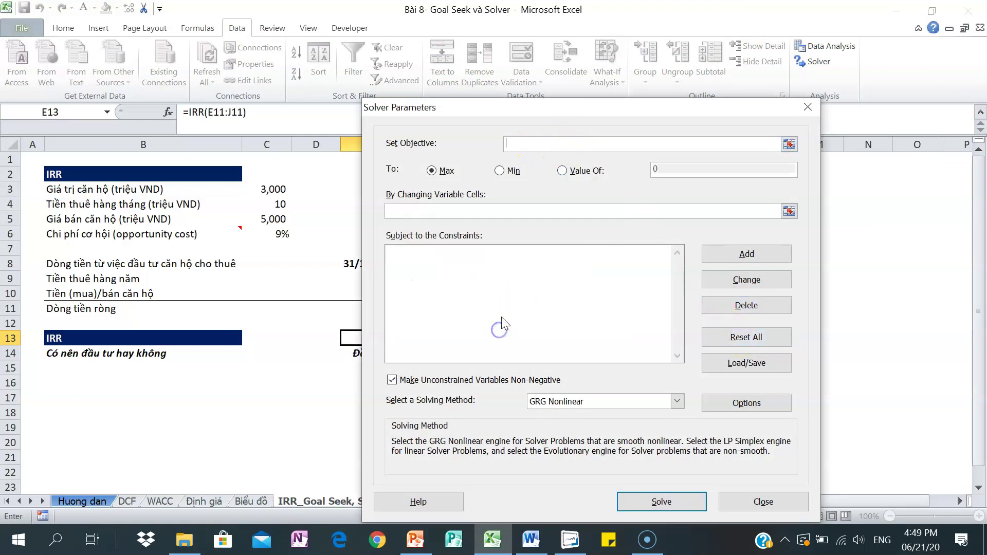
# - Set the Solver objective $E$13 to Value Of 0.2 with variable cells $C$3:$C$6
pyautogui.moveTo(539, 113); pyautogui.dragTo(600, 116)
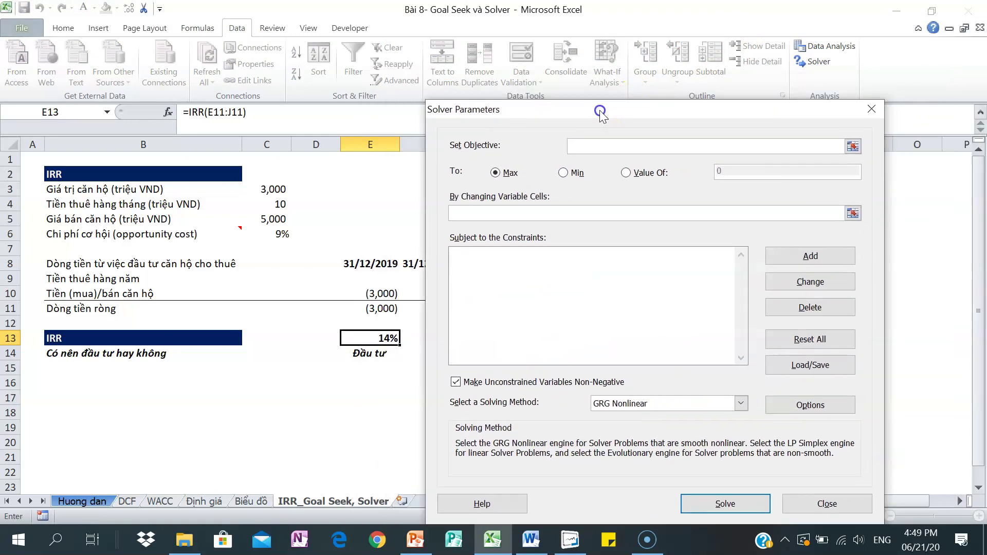
pyautogui.click(372, 338)
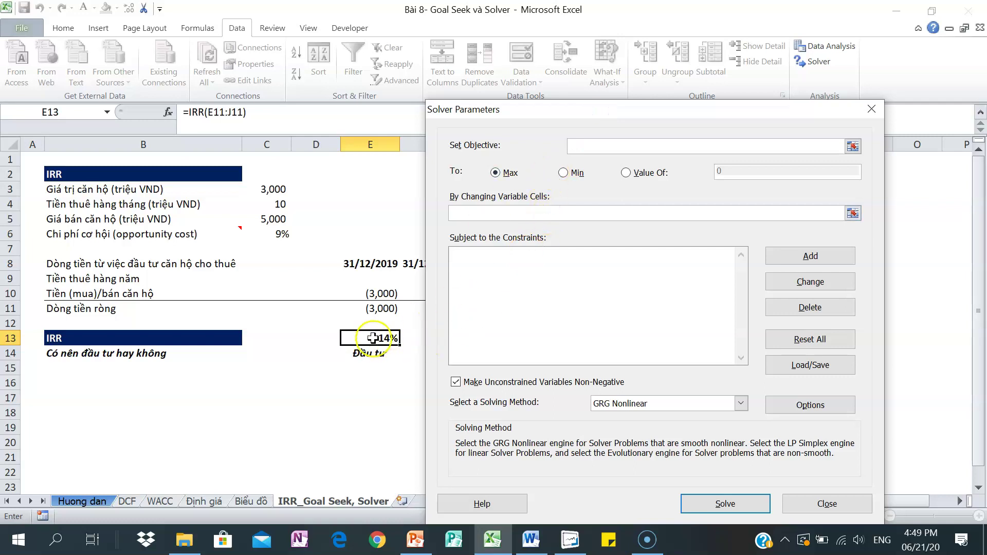
pyautogui.click(636, 172)
pyautogui.click(730, 171)
pyautogui.write('.2')
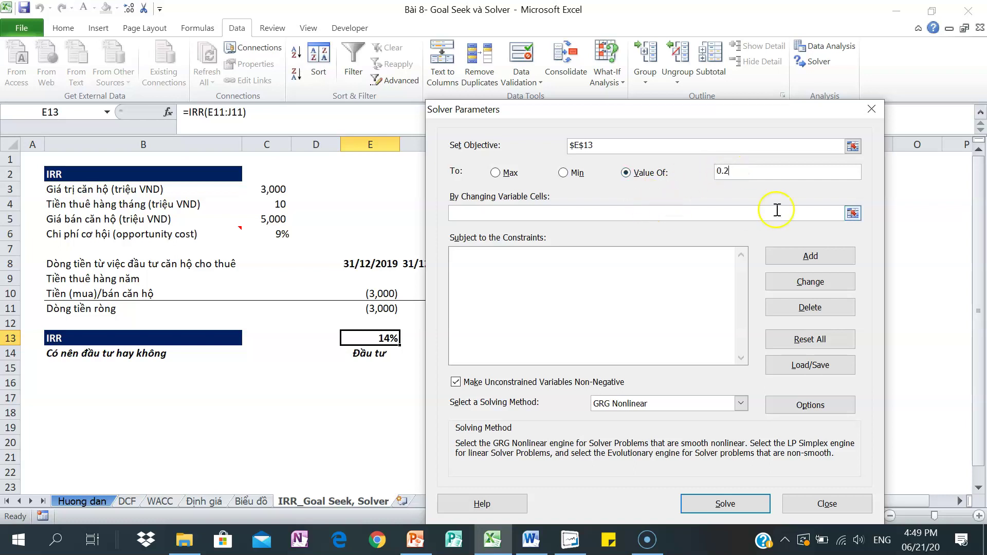
pyautogui.click(852, 213)
pyautogui.moveTo(266, 190); pyautogui.dragTo(259, 229)
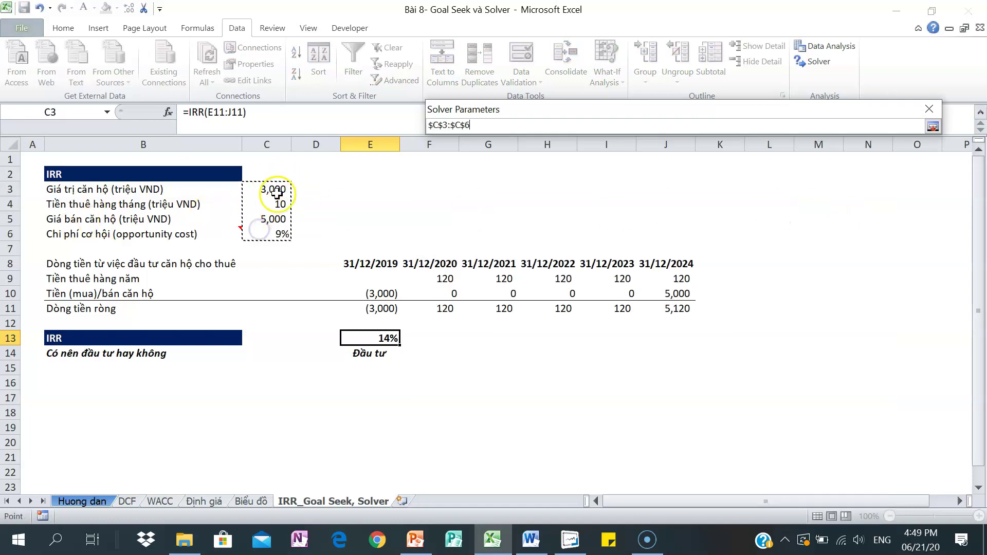
pyautogui.click(933, 127)
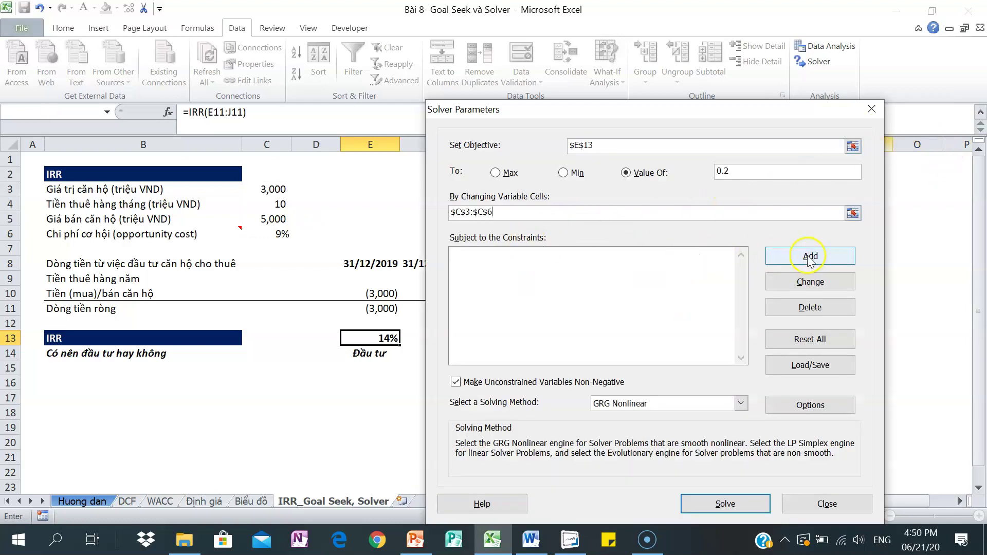
# - Add Solver constraints $C$3 <= 3000 and $C$4 <= 10
pyautogui.click(810, 255)
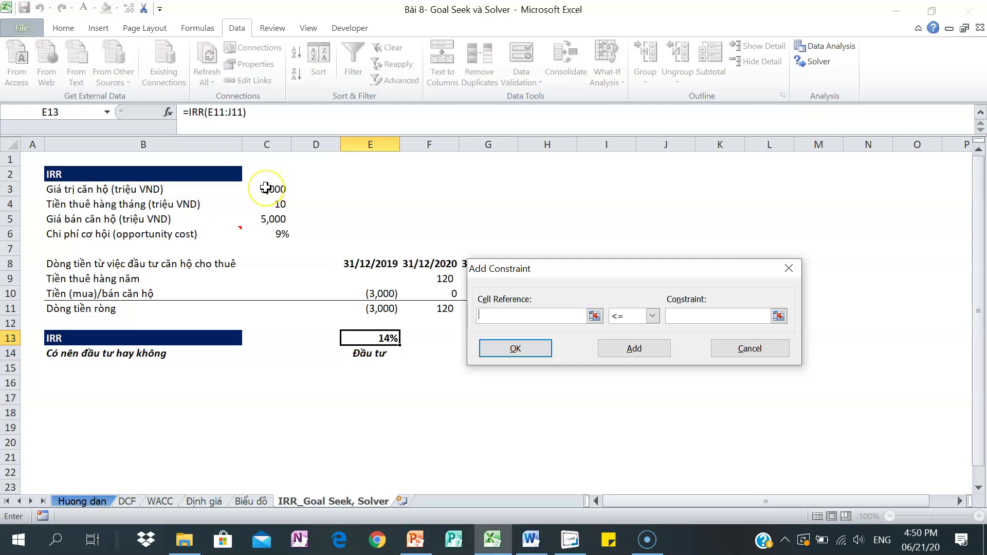
pyautogui.click(265, 188)
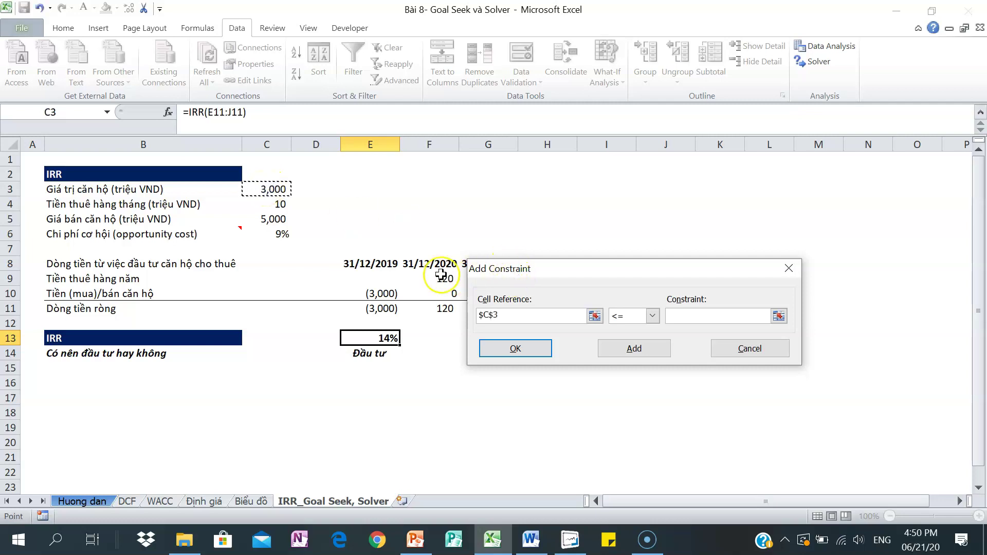
pyautogui.click(702, 315)
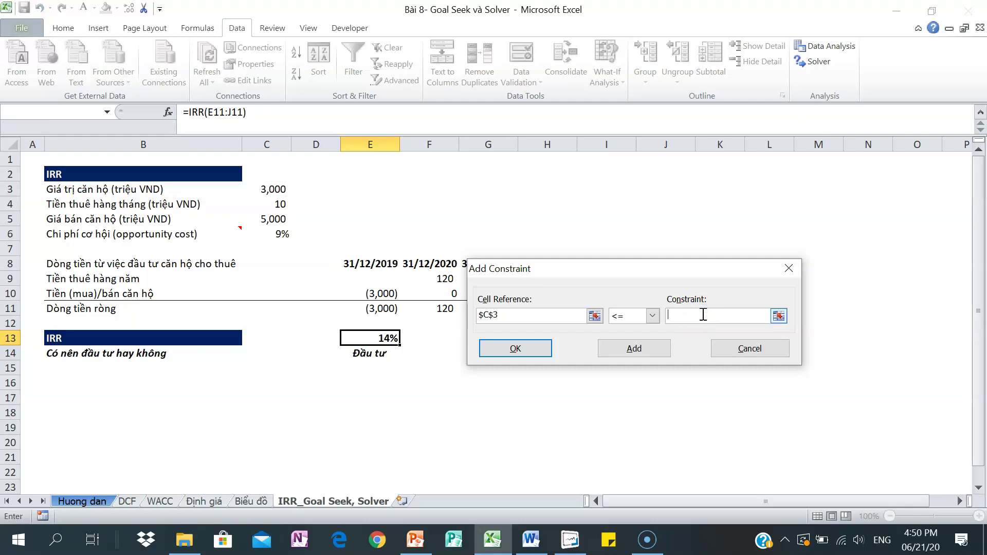
pyautogui.write('3000')
pyautogui.click(637, 348)
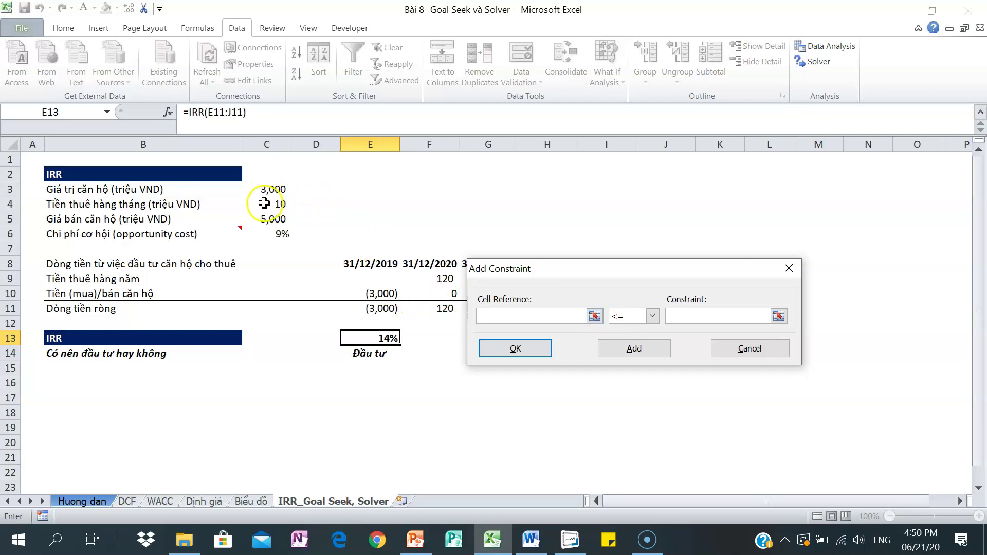
pyautogui.click(277, 203)
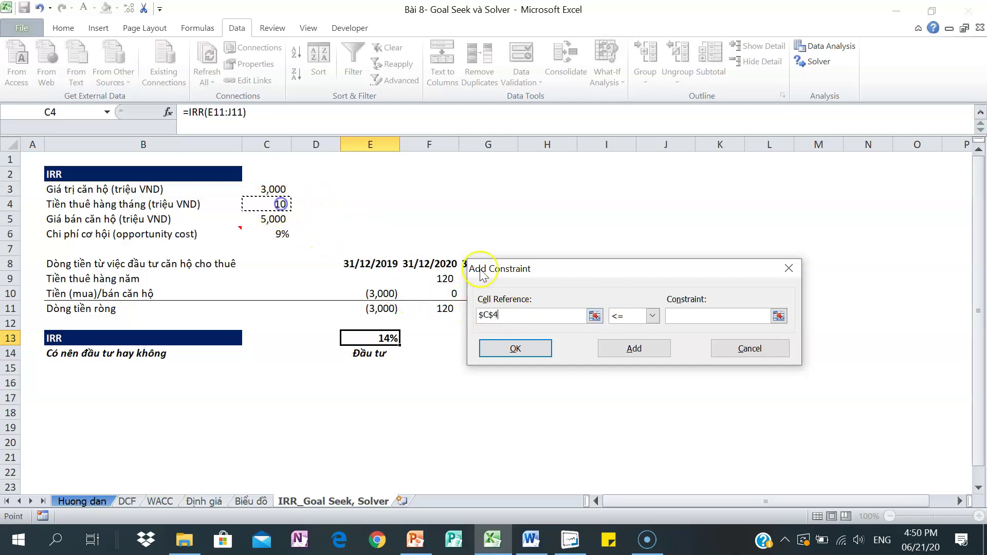
pyautogui.click(688, 315)
pyautogui.write('10')
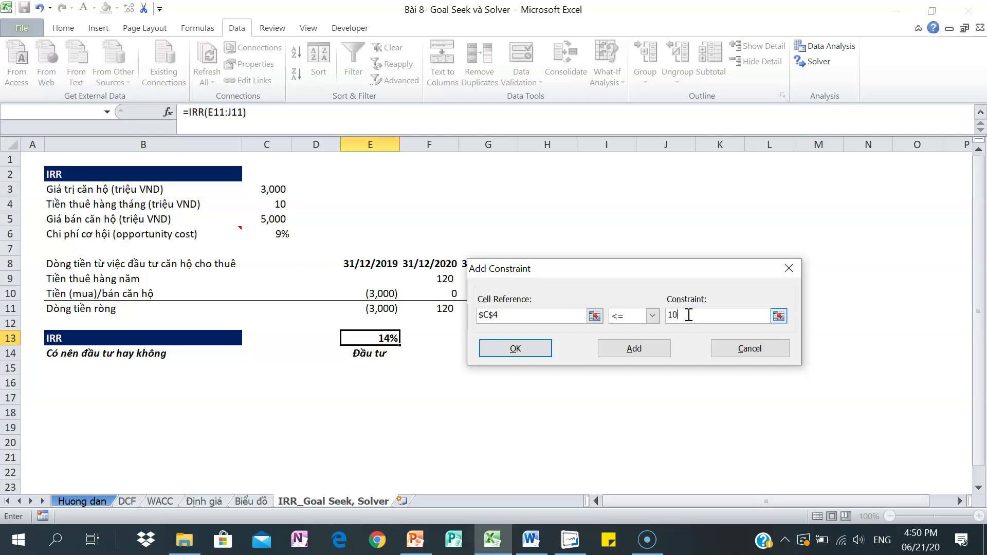
pyautogui.click(633, 348)
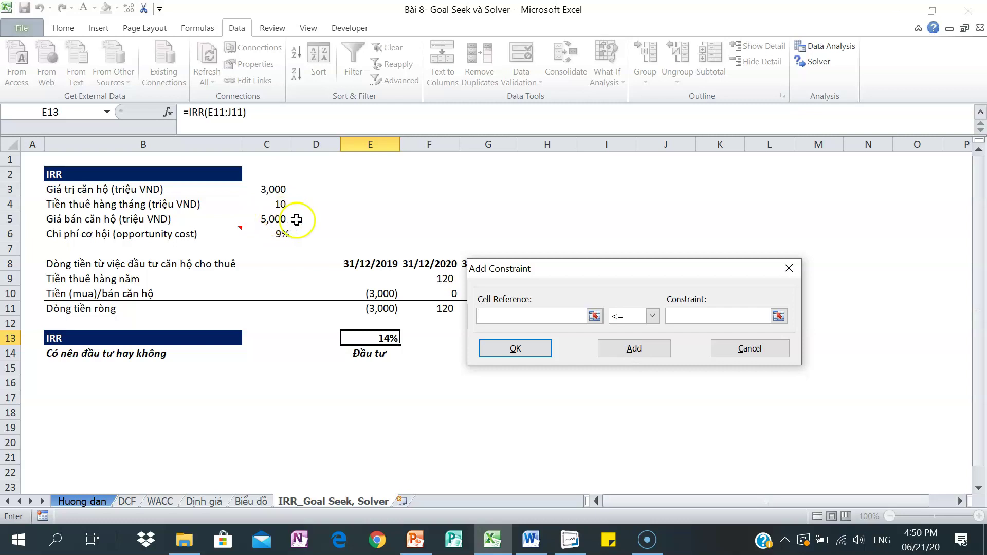
# - Add the equality constraint $C$6 = 9% to complete the constraint list
pyautogui.click(279, 236)
pyautogui.click(692, 314)
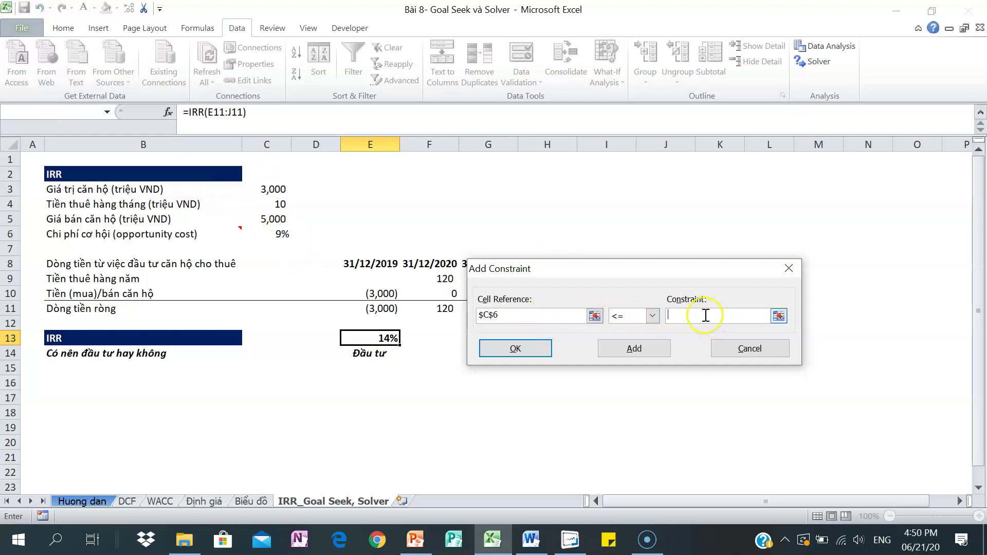
pyautogui.click(652, 315)
pyautogui.click(620, 340)
pyautogui.click(514, 352)
pyautogui.moveTo(540, 108); pyautogui.dragTo(635, 113)
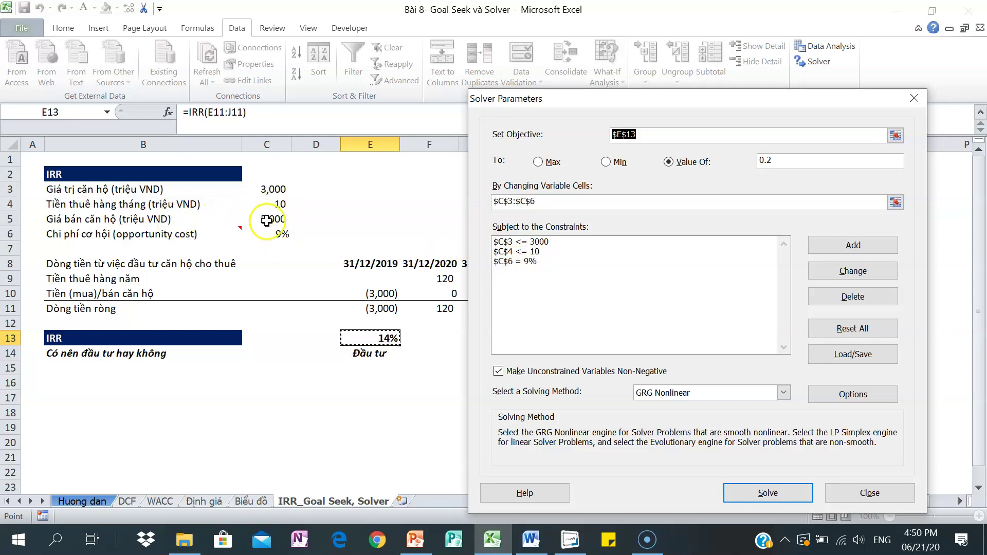
# - Run Solver for a 20% IRR (C3 2,600, C5 5,576), then restore the original values for 14% IRR
pyautogui.click(768, 493)
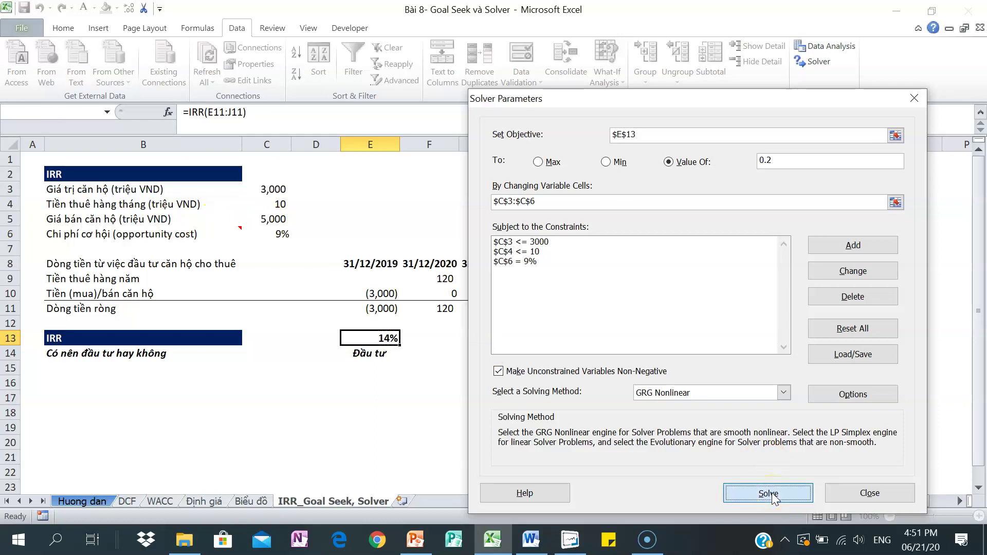
pyautogui.moveTo(472, 142); pyautogui.dragTo(744, 150)
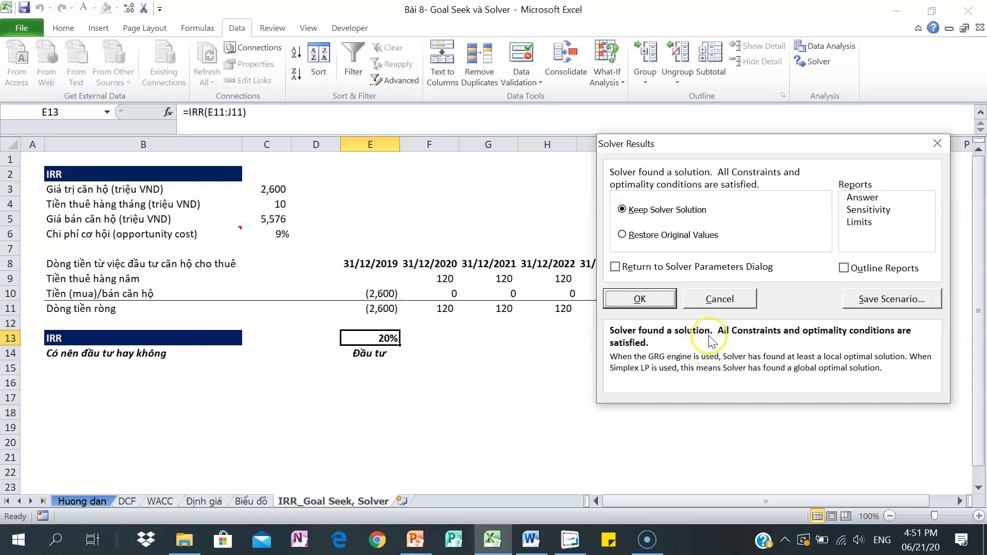
pyautogui.click(622, 235)
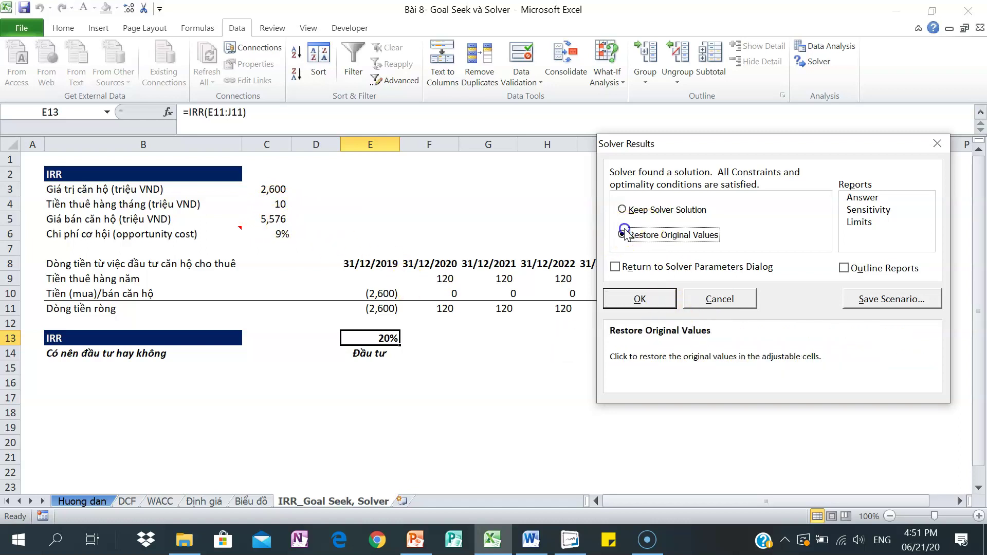
pyautogui.click(640, 298)
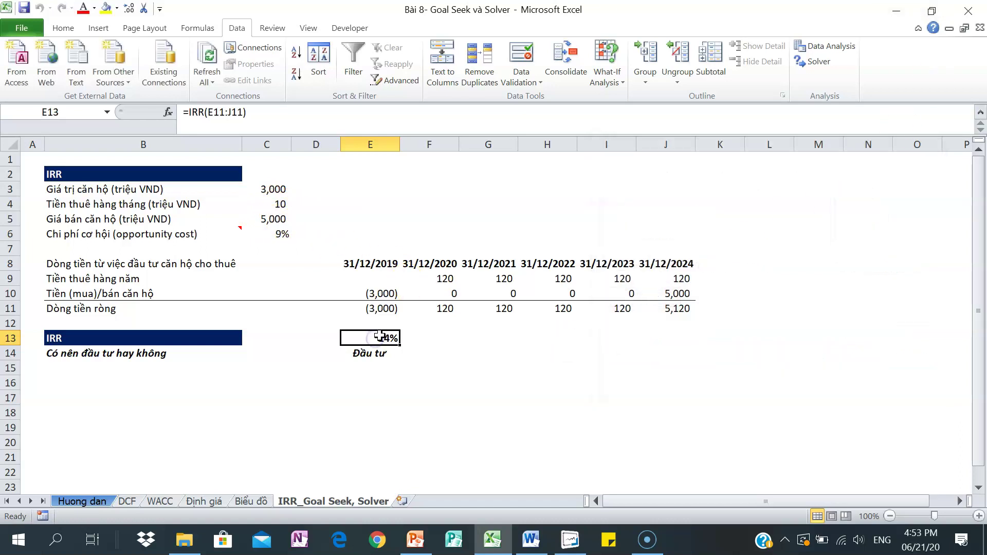